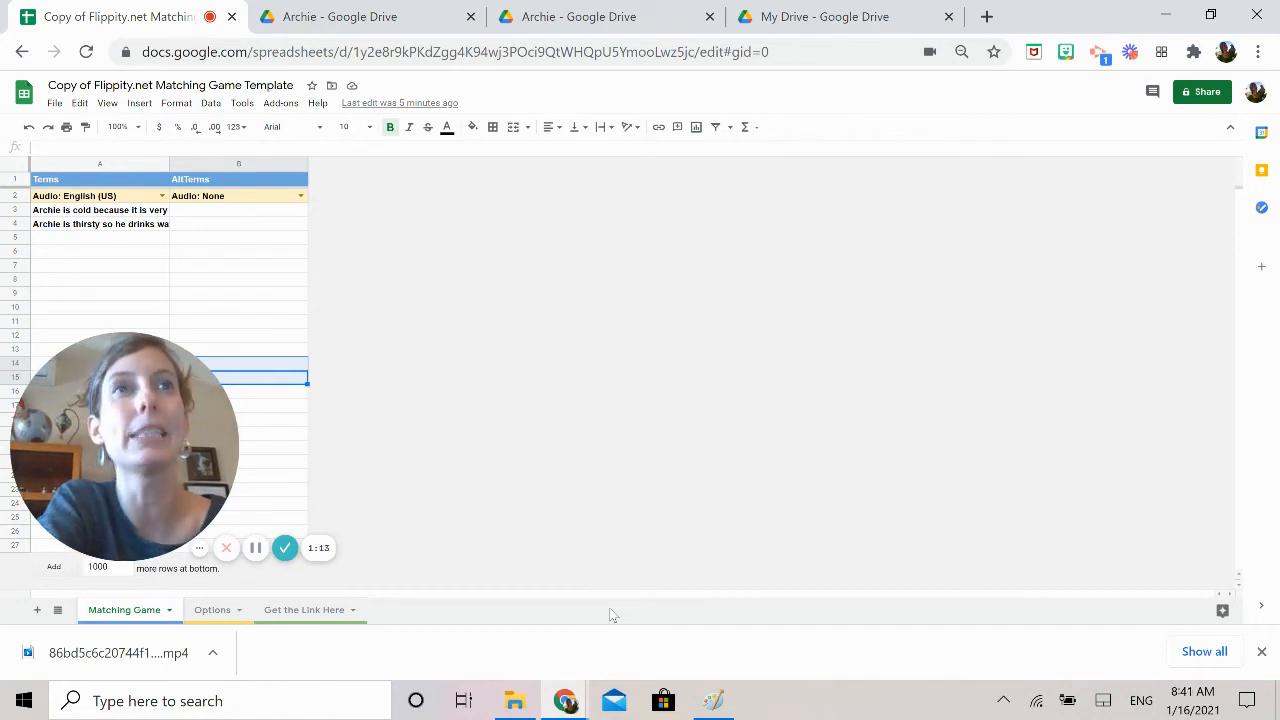
Switch to the open Drive photo of the puppy at the water bowl and capture a screenshot of it
click(374, 16)
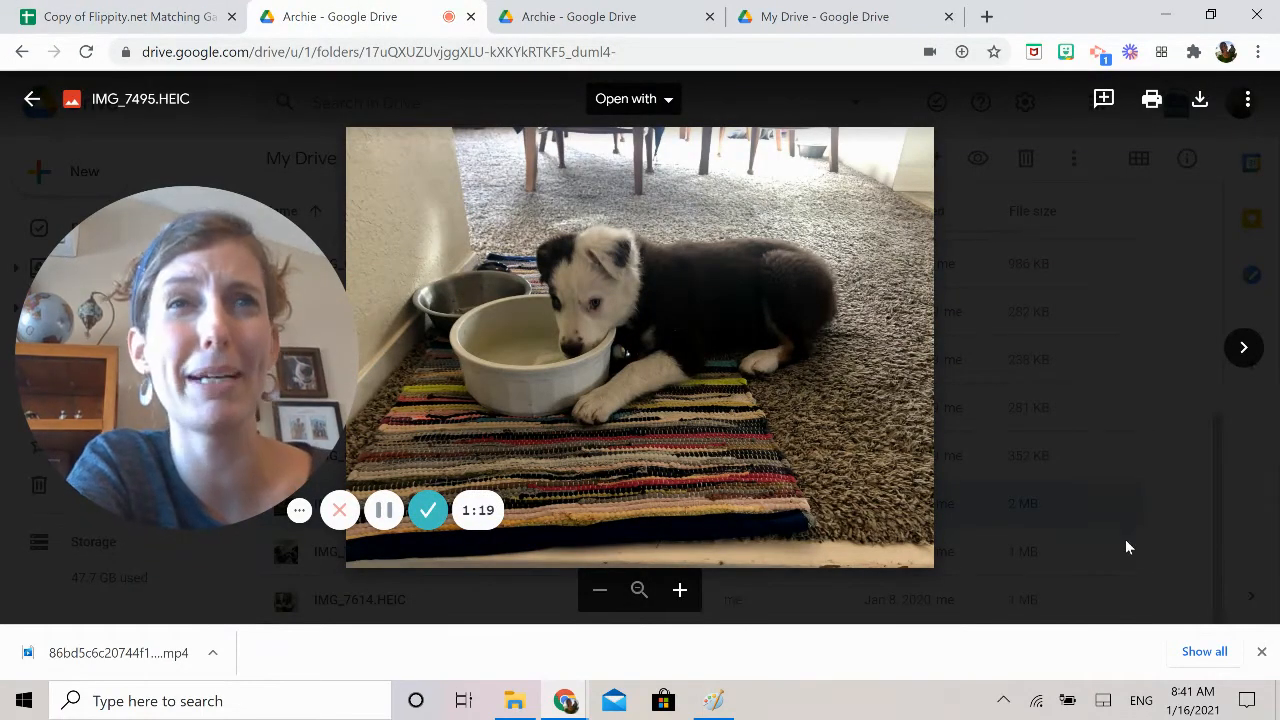
click(298, 512)
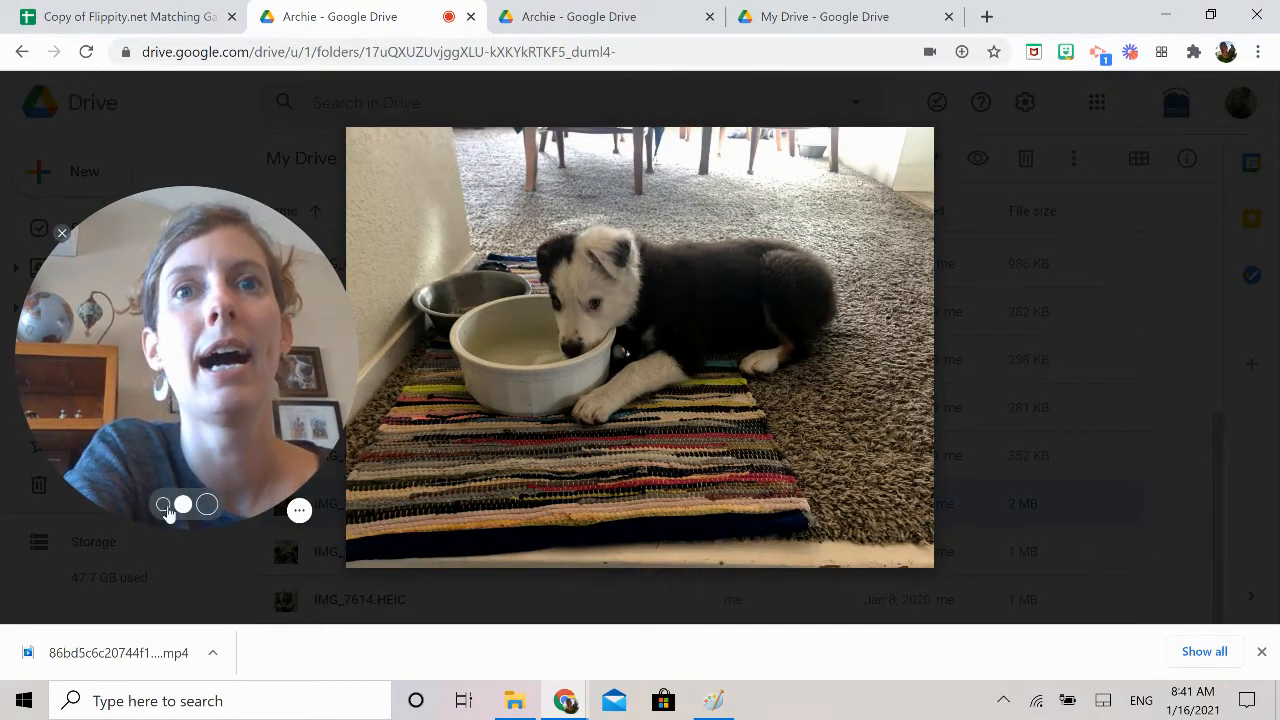
click(164, 505)
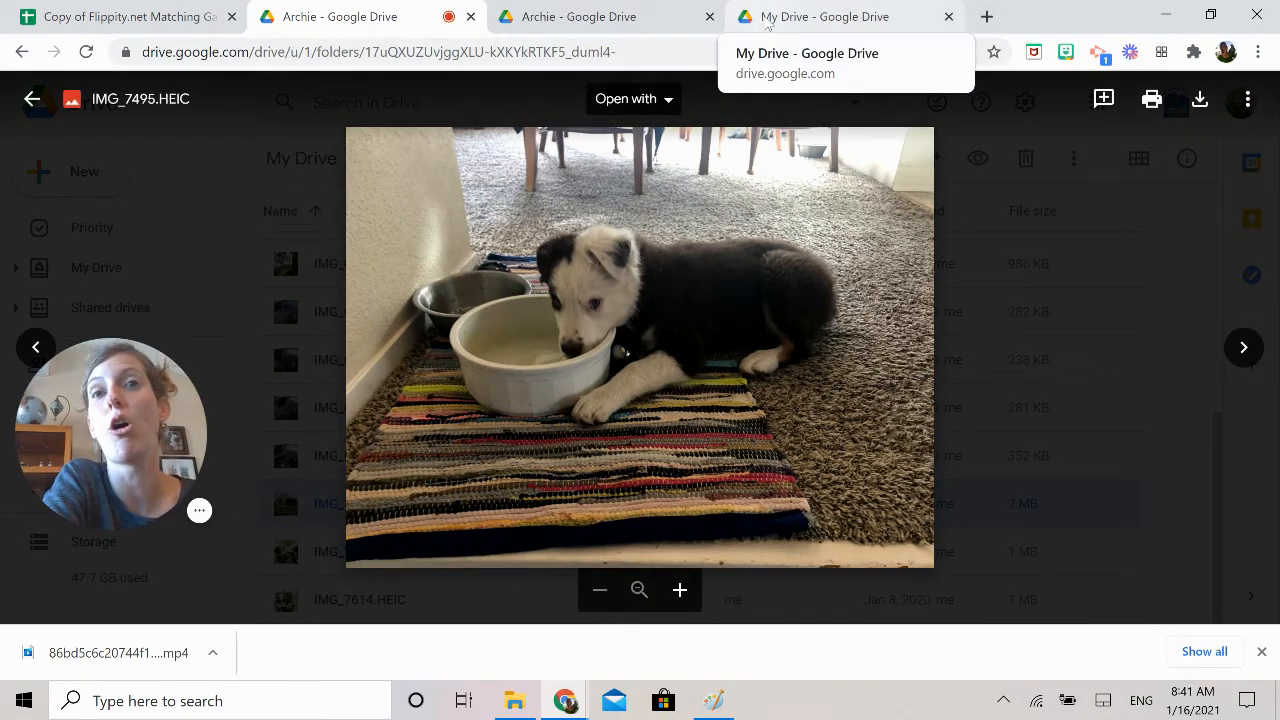
Create a new blank Google Drawings file from Google Drive
click(823, 18)
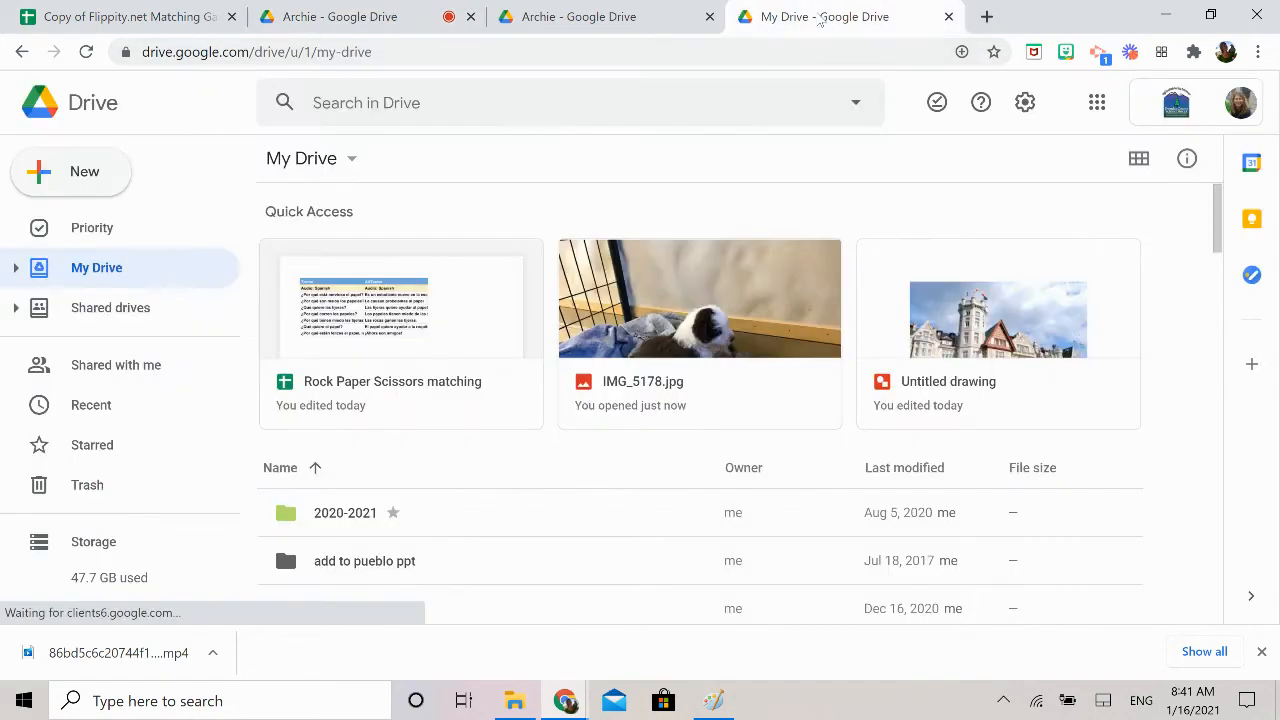
click(101, 177)
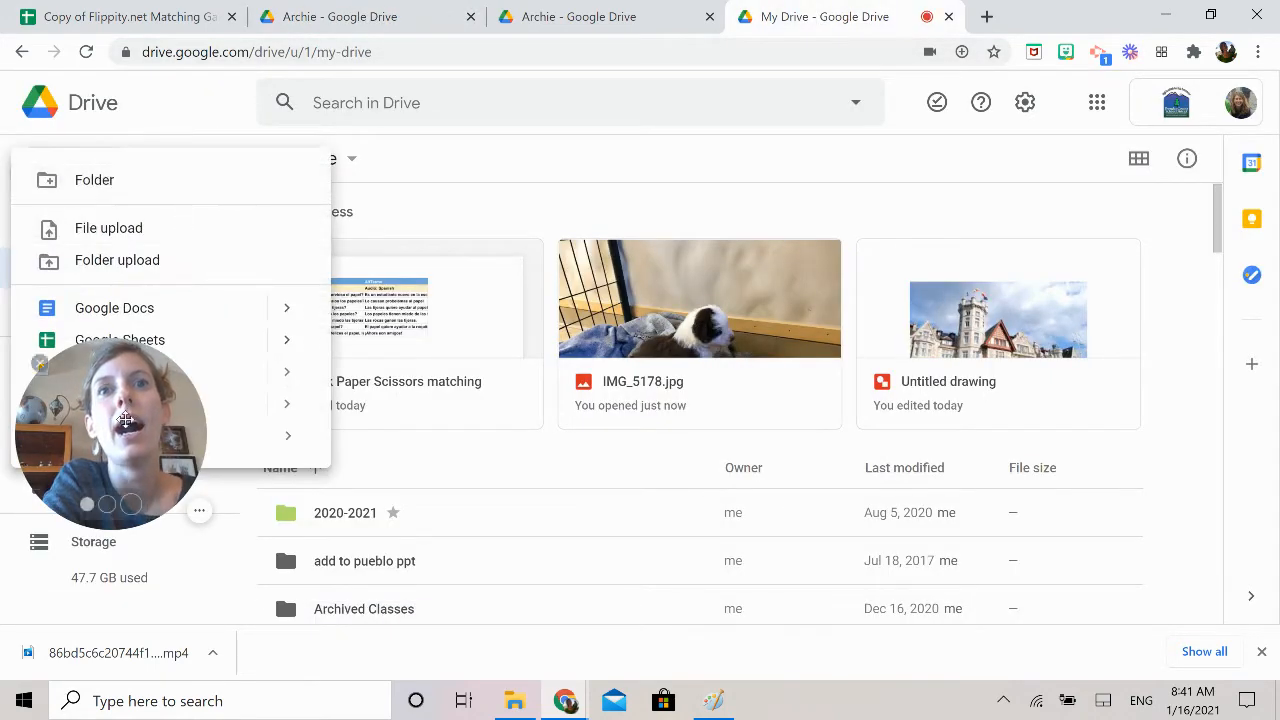
click(138, 541)
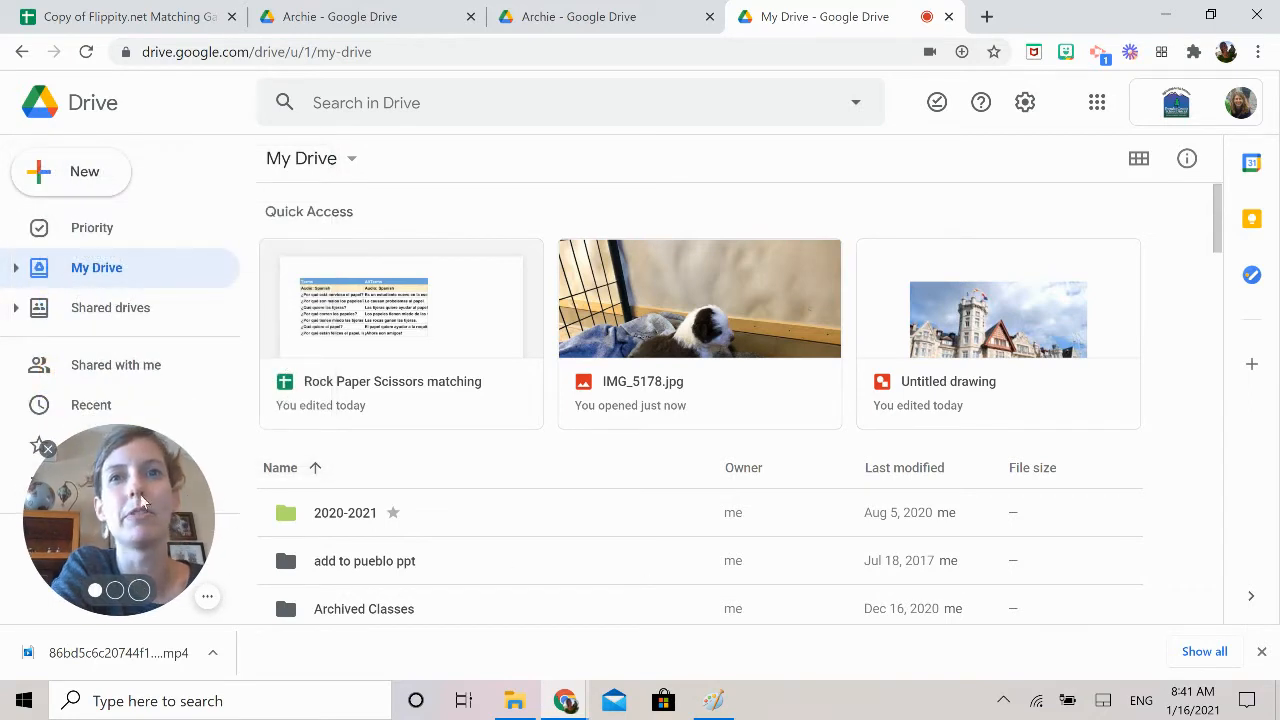
click(91, 176)
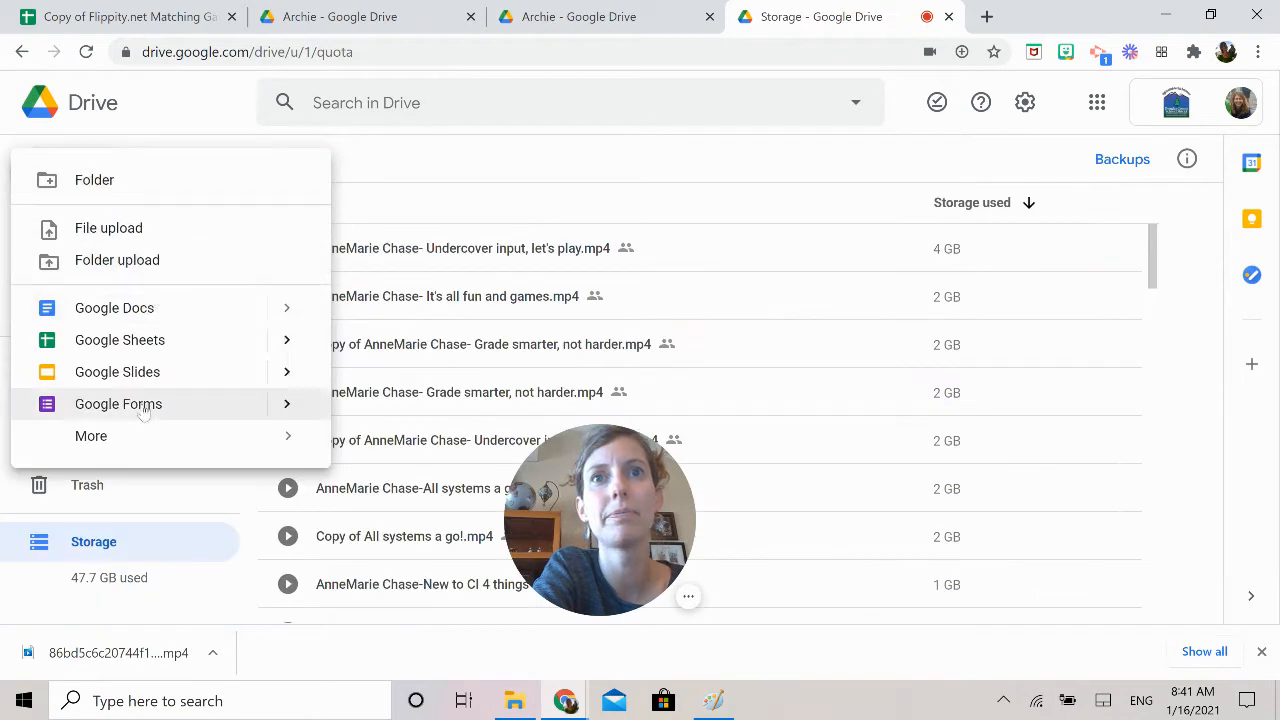
mouse_move(107, 441)
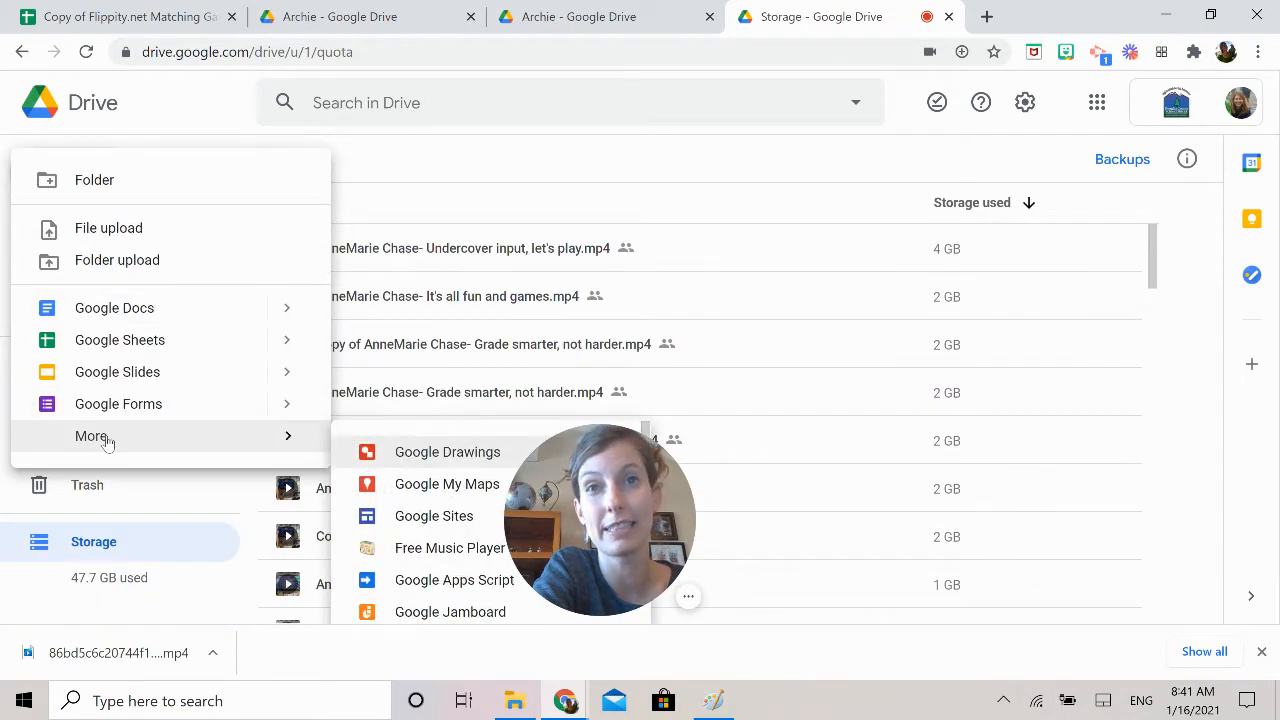
click(433, 453)
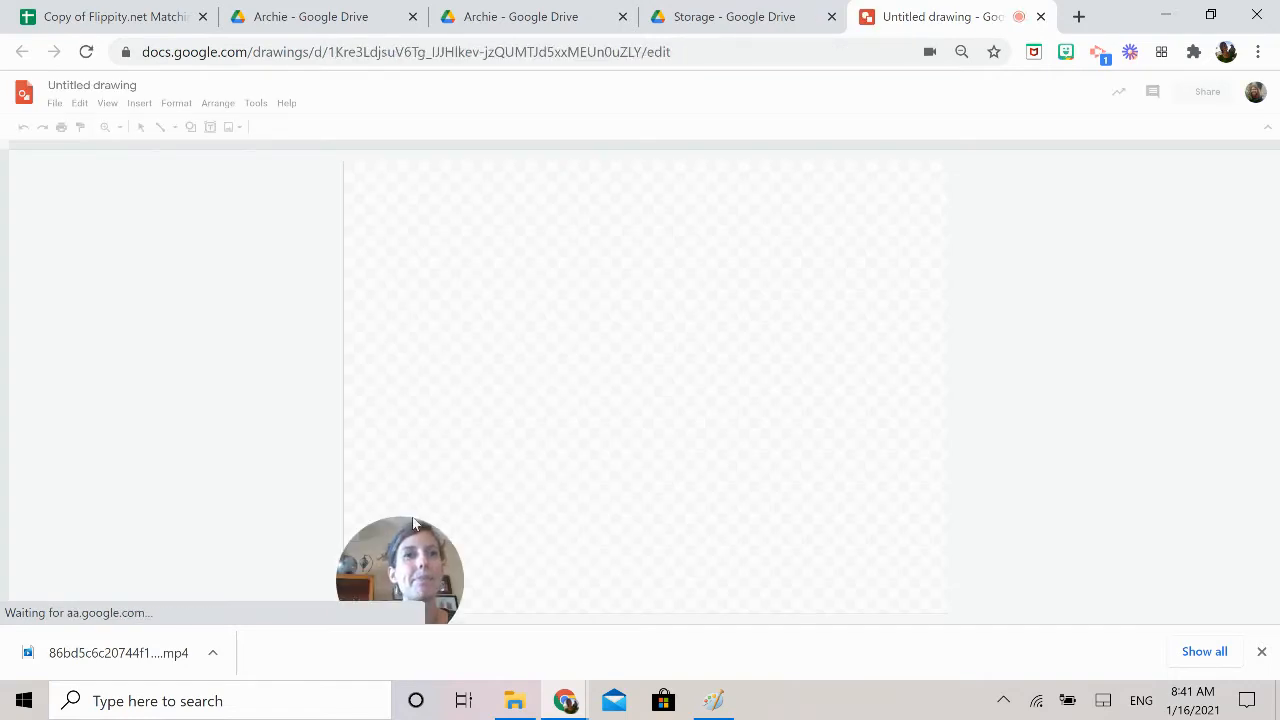
Paste the captured screenshot onto the blank drawing canvas
drag(402, 540, 222, 441)
right_click(611, 342)
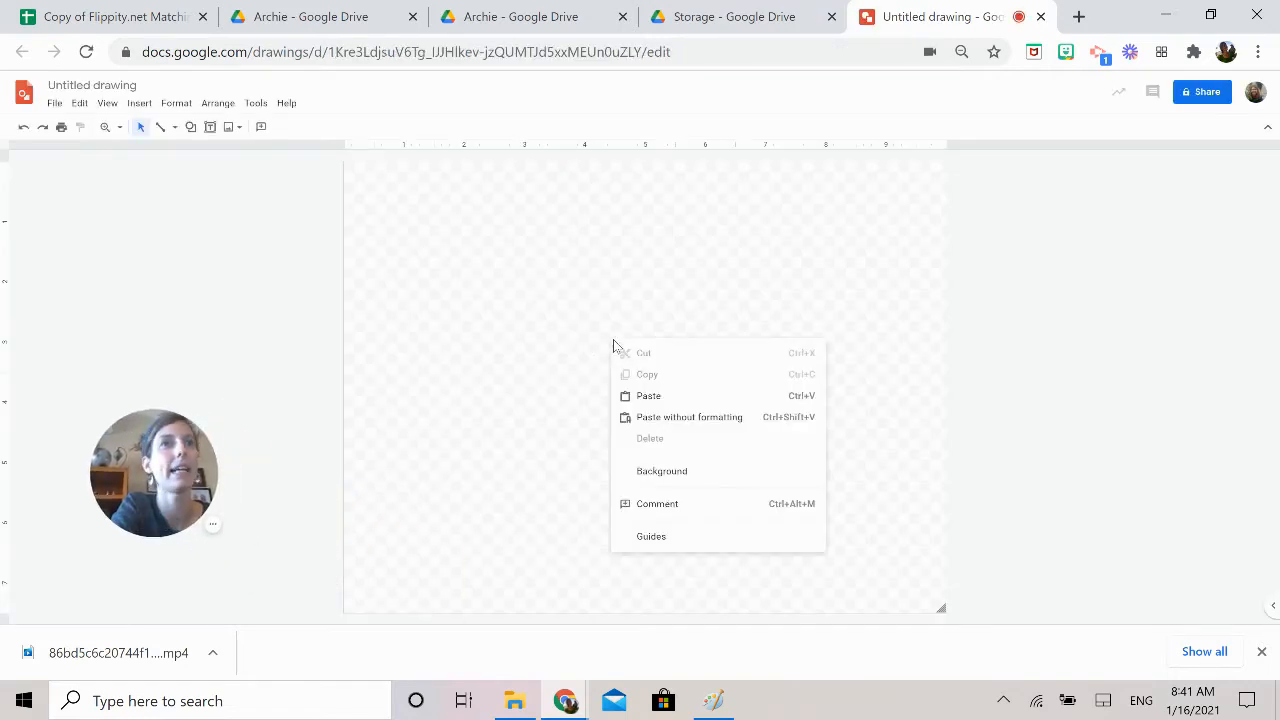
click(658, 396)
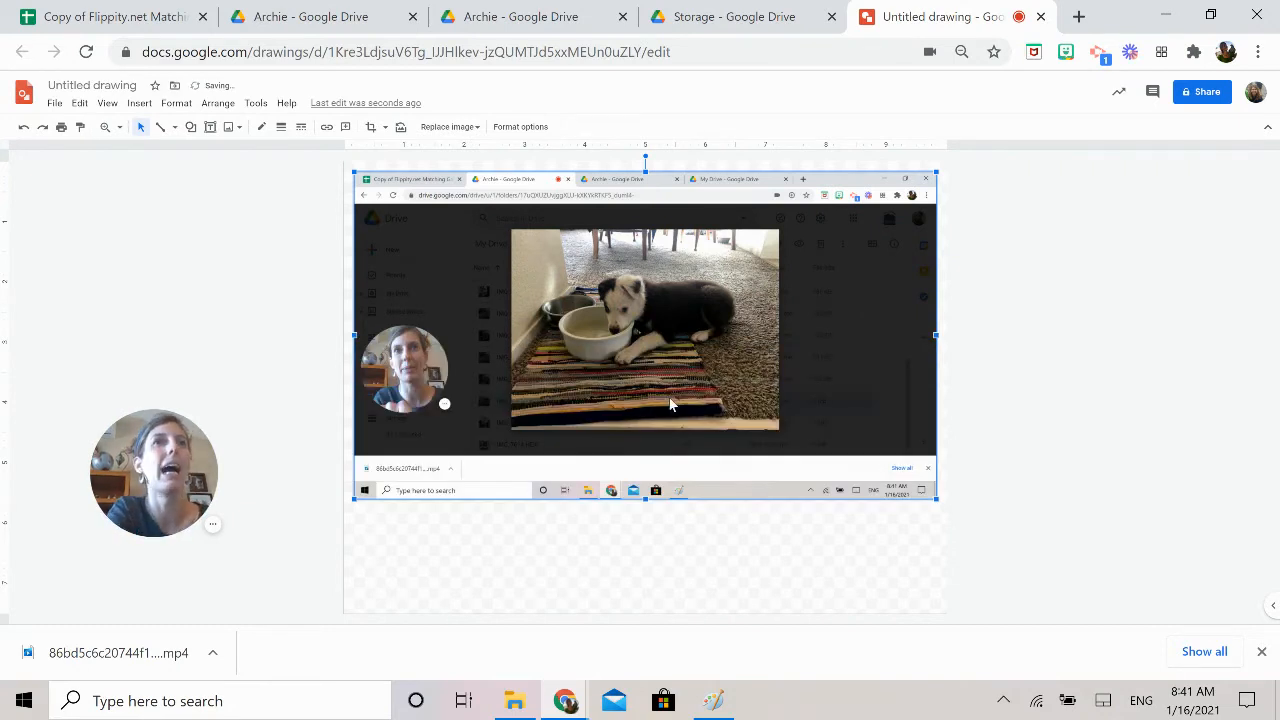
Crop away the parts of the pasted screenshot above and to the left of the puppy photo
double_click(699, 327)
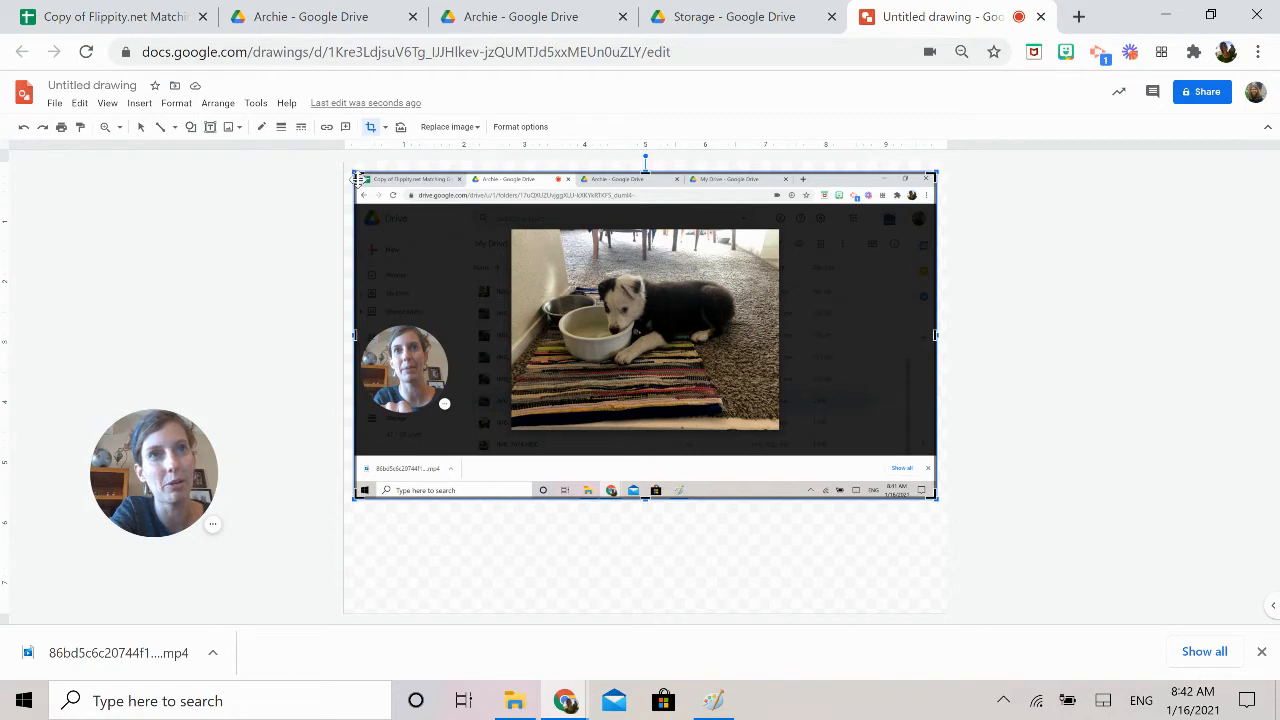
drag(358, 180, 402, 198)
click(24, 126)
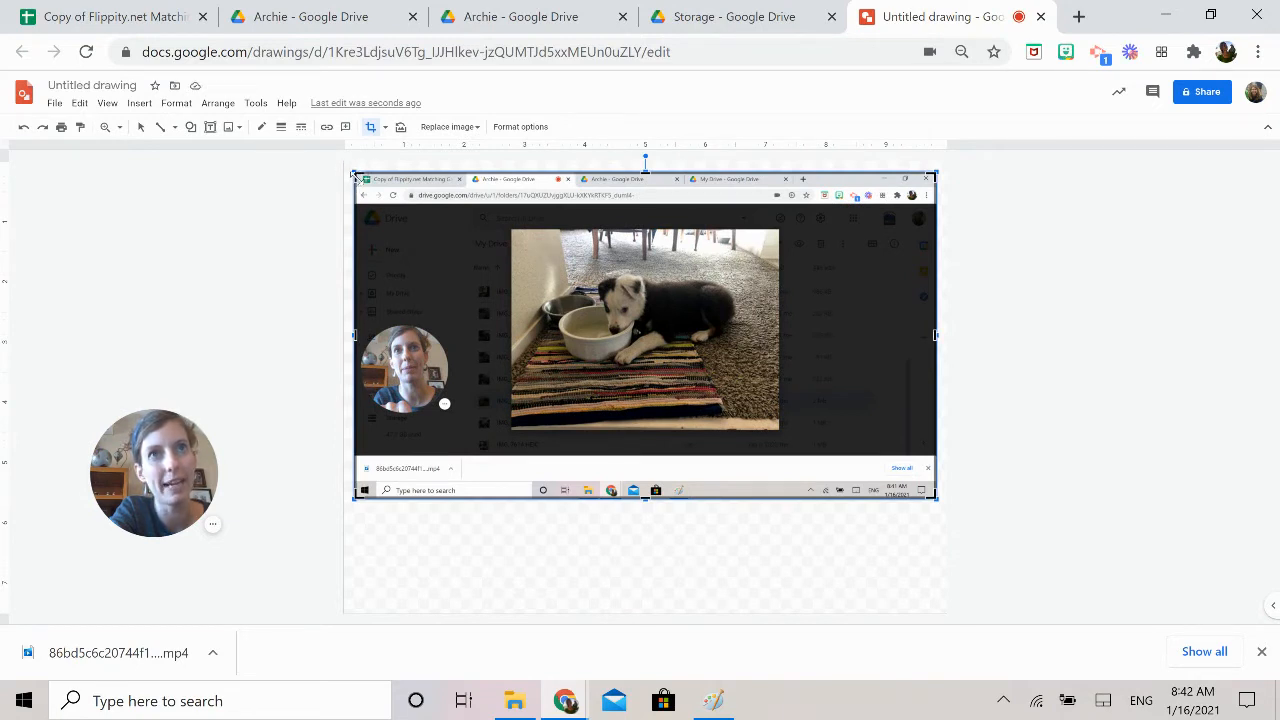
drag(354, 174, 510, 229)
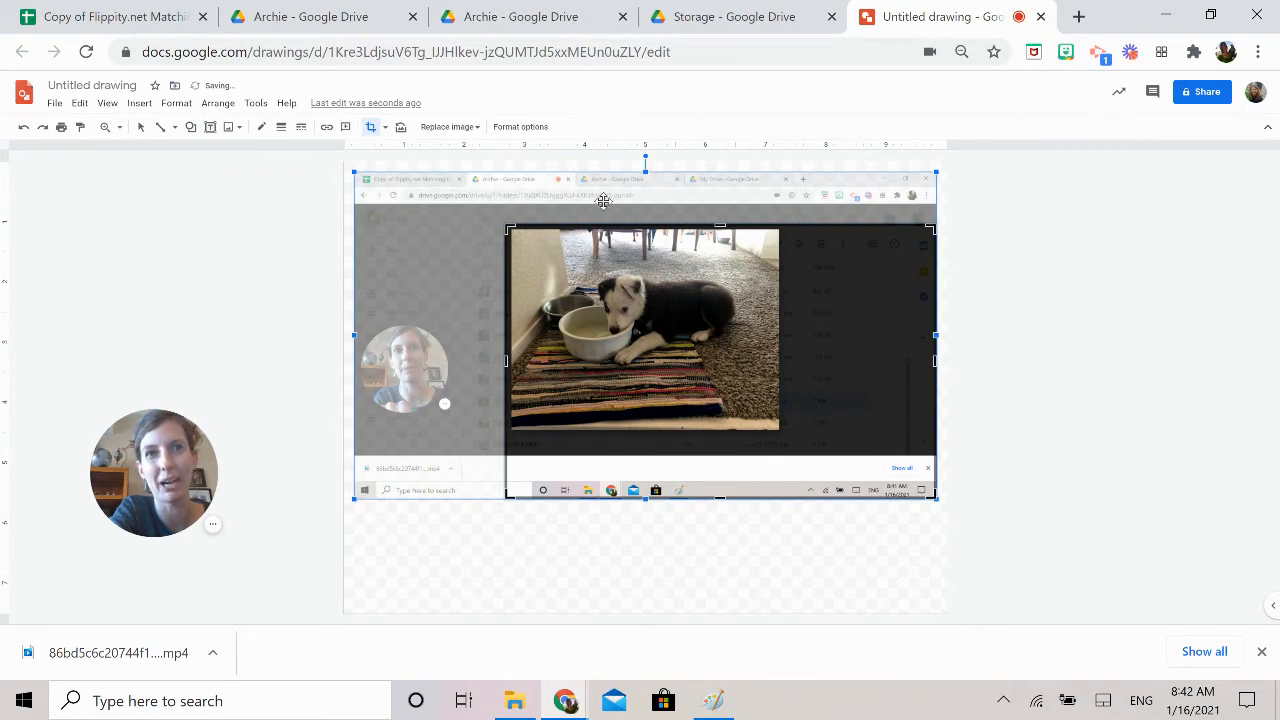
key(Return)
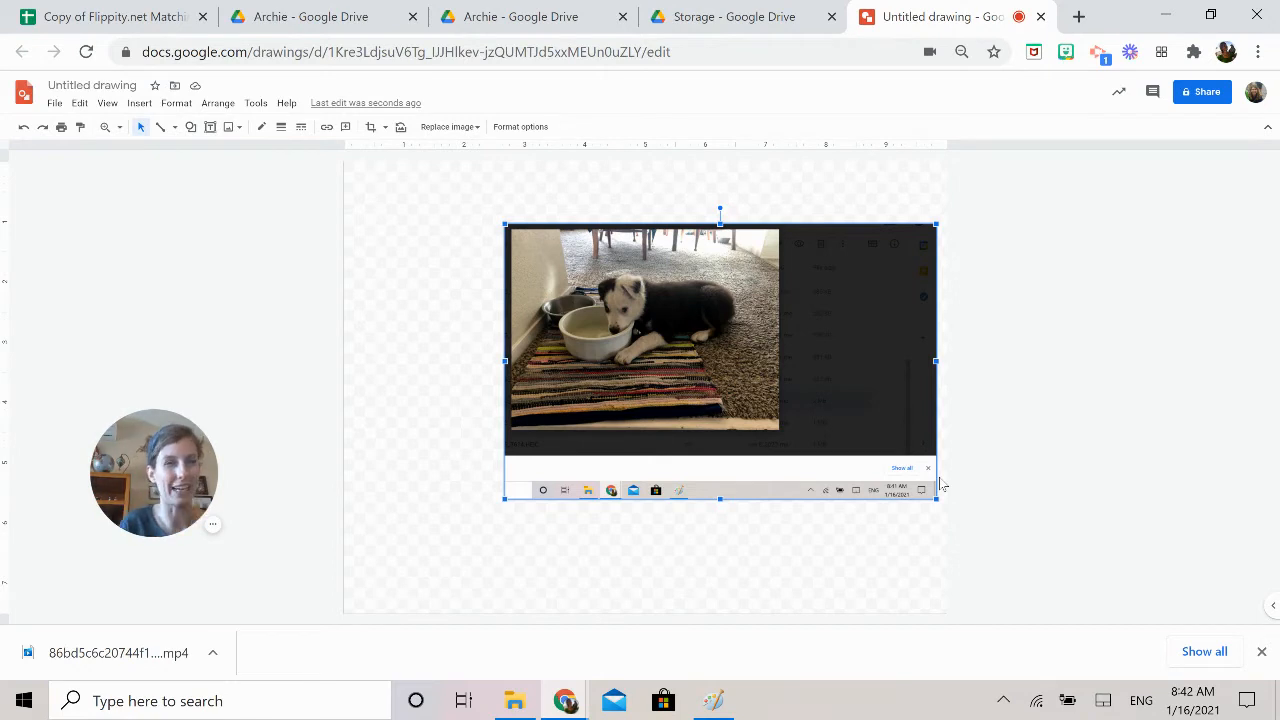
Crop the remaining edges of the image tightly around the puppy and its bowls
double_click(820, 398)
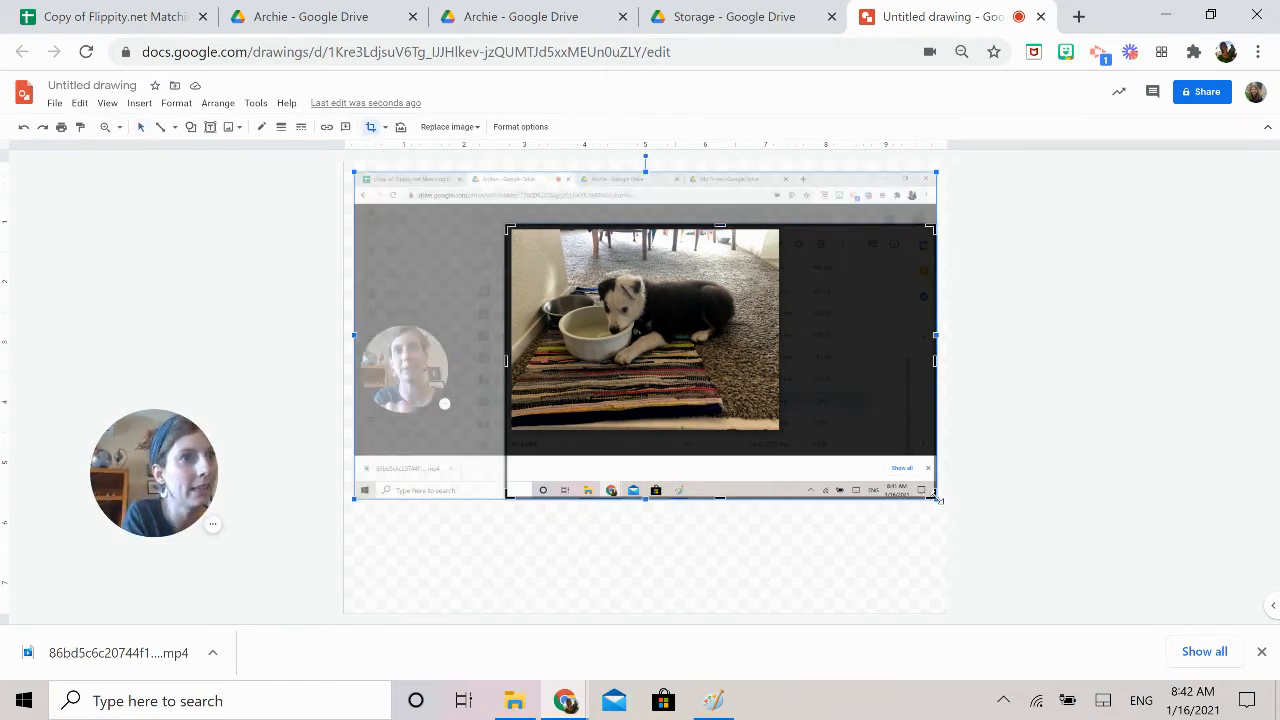
drag(933, 497, 760, 373)
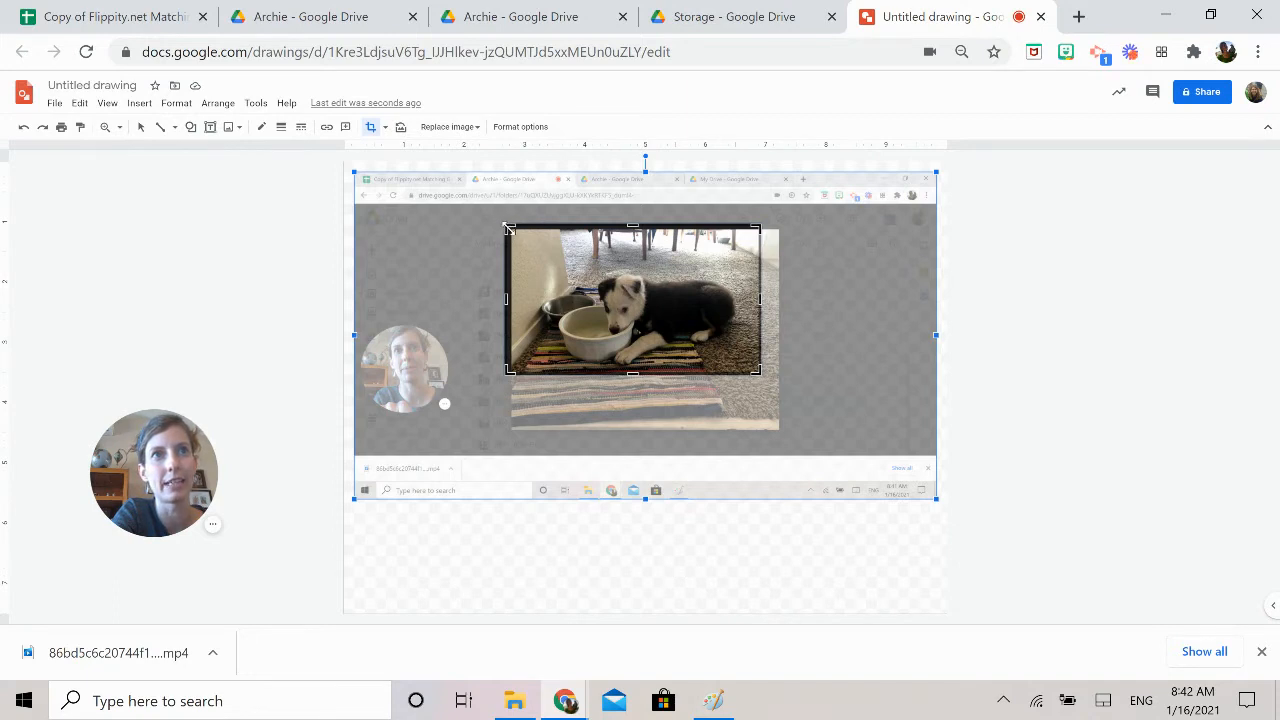
drag(507, 228, 547, 245)
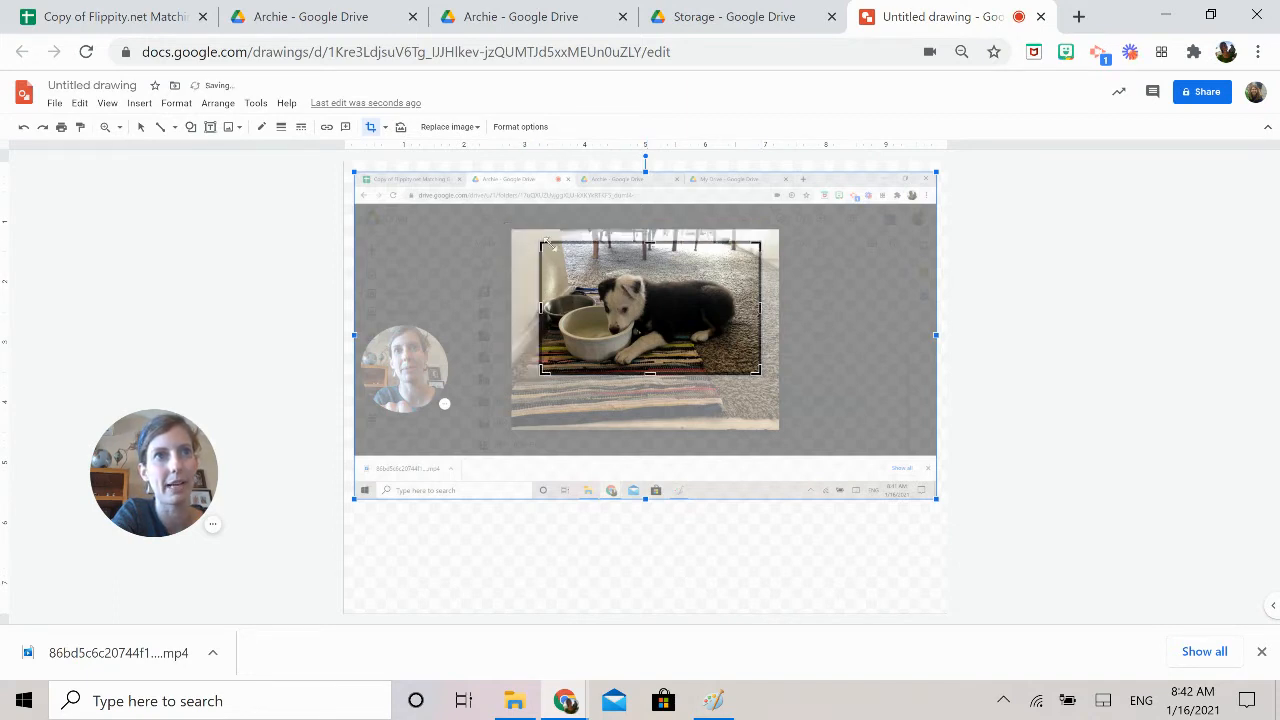
key(Return)
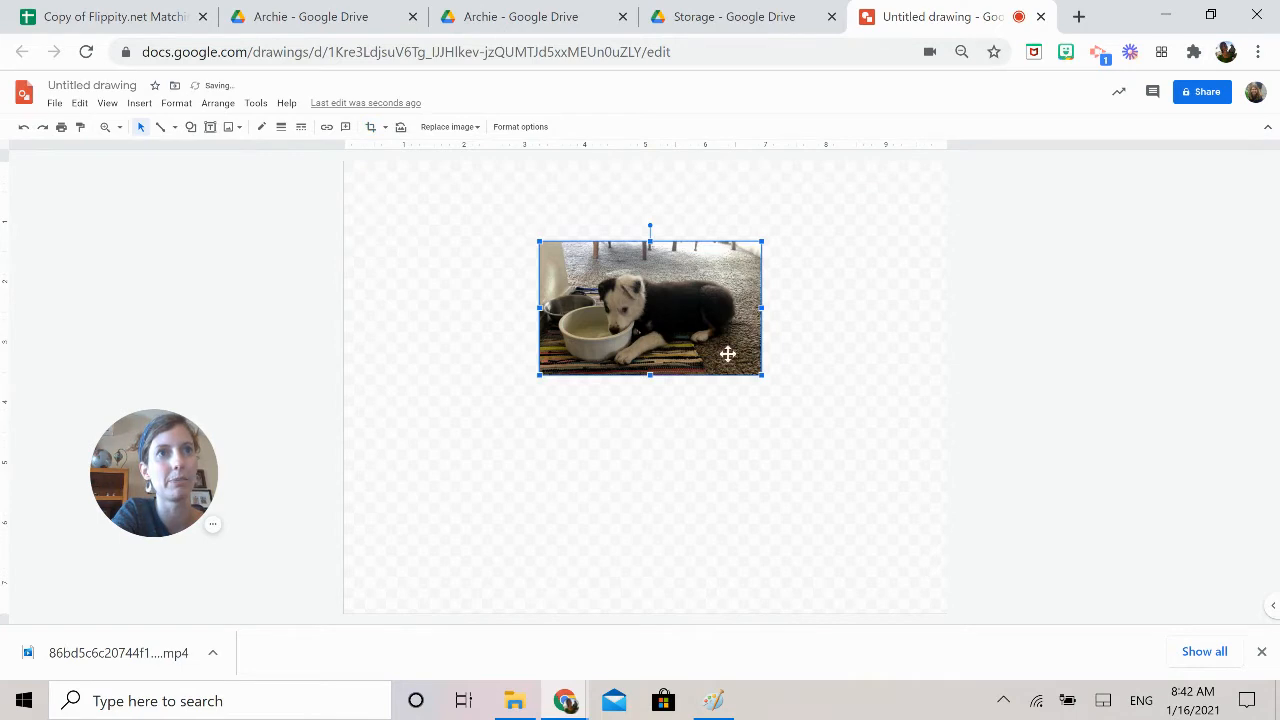
Enlarge the cropped photo across most of the canvas and name the drawing "Archie 1"
drag(728, 340, 768, 522)
drag(699, 457, 661, 471)
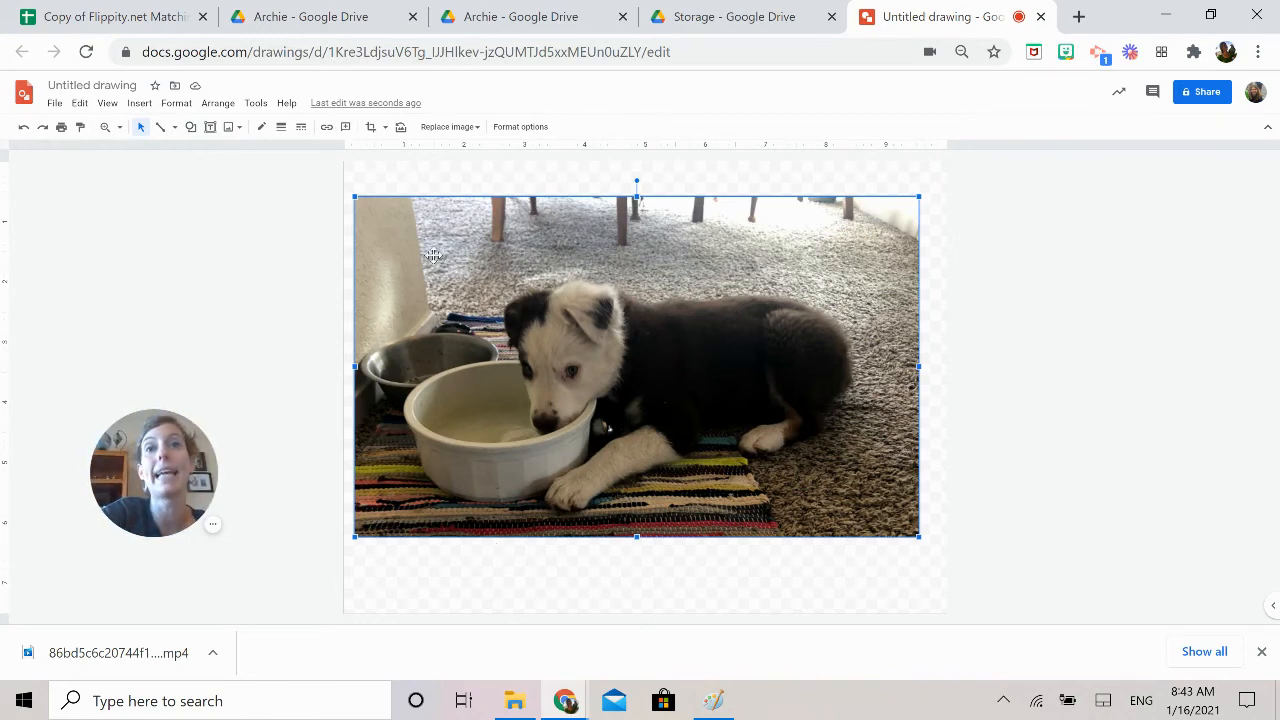
click(84, 85)
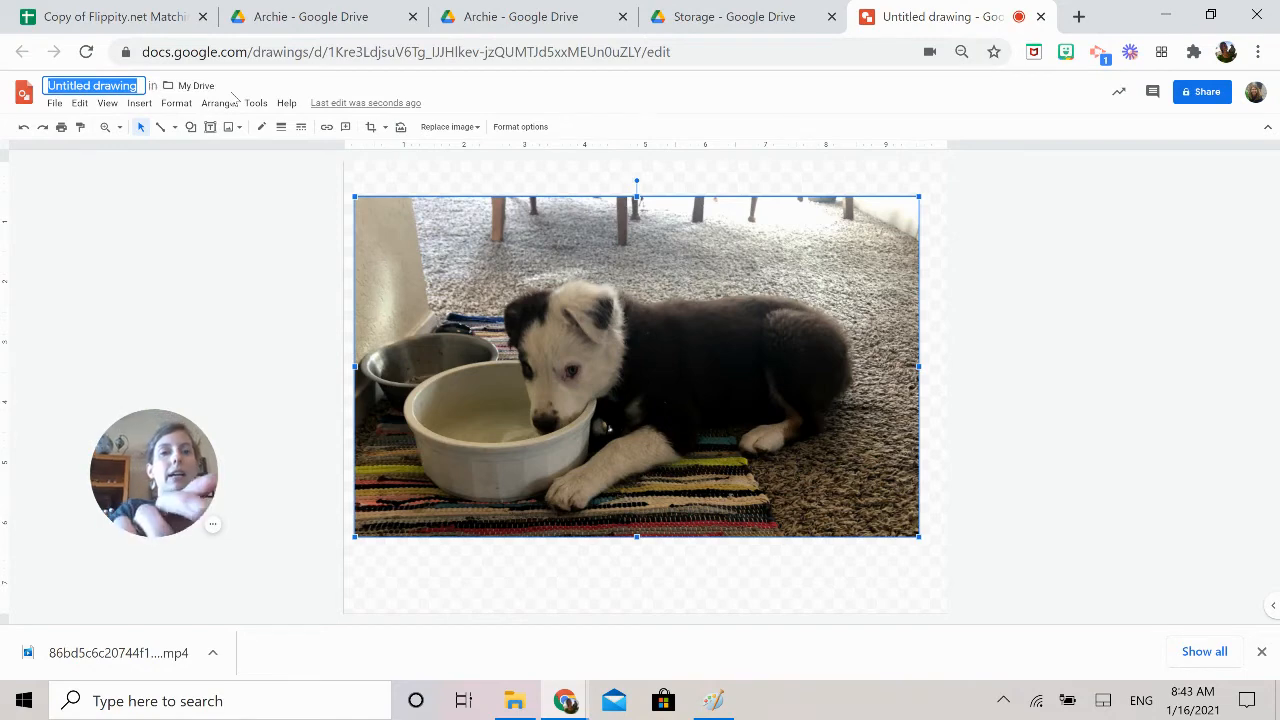
text(Archie 1)
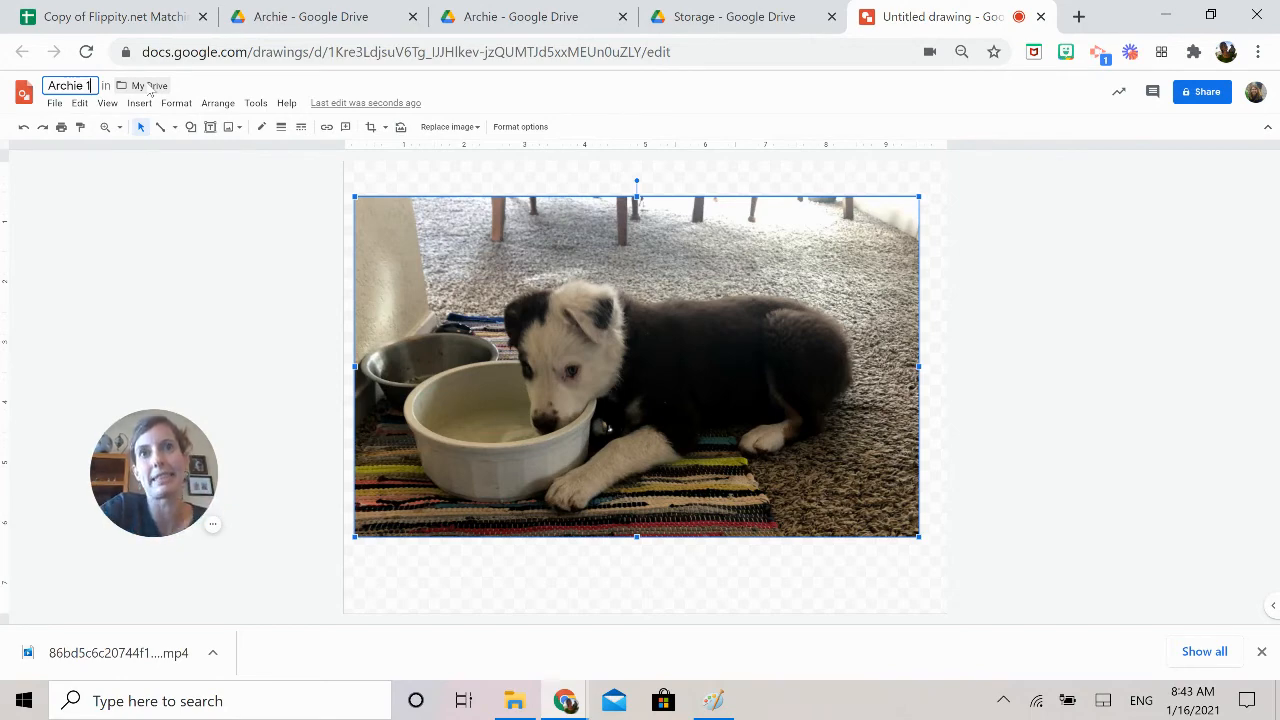
Publish the drawing to the web as a link with the Large (1440x1080) image size
click(54, 106)
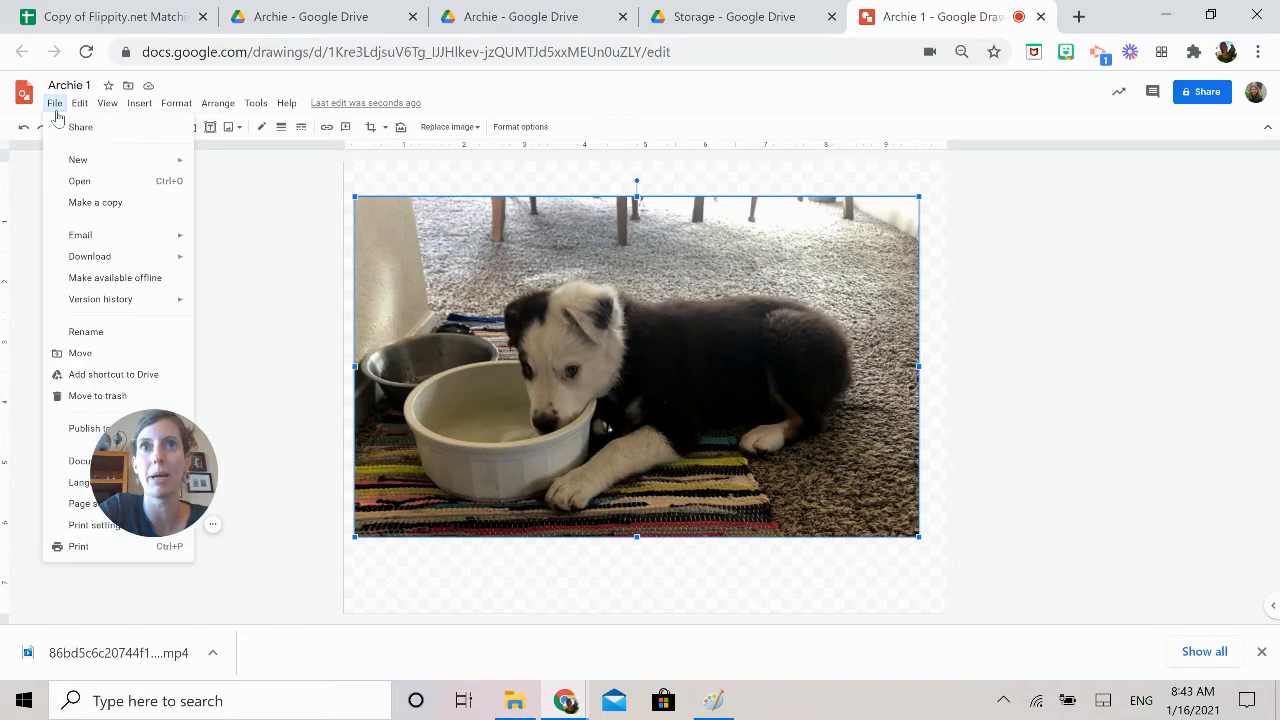
click(86, 430)
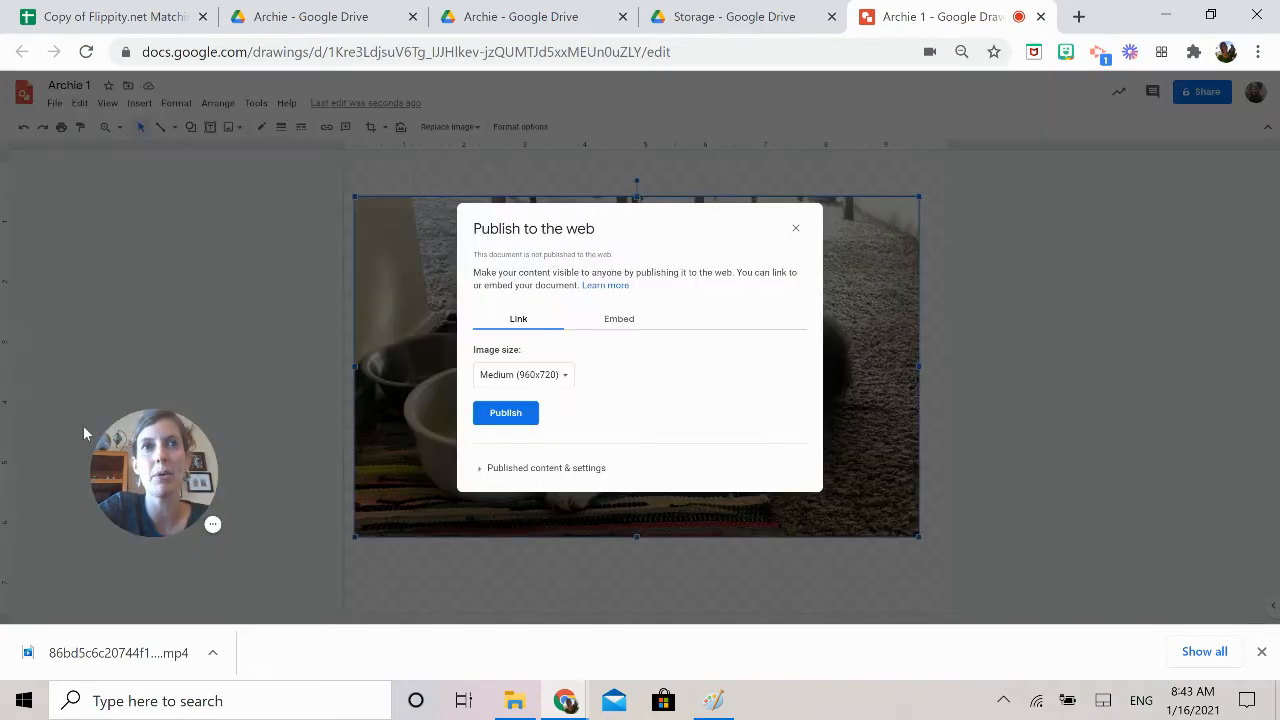
click(514, 381)
click(549, 397)
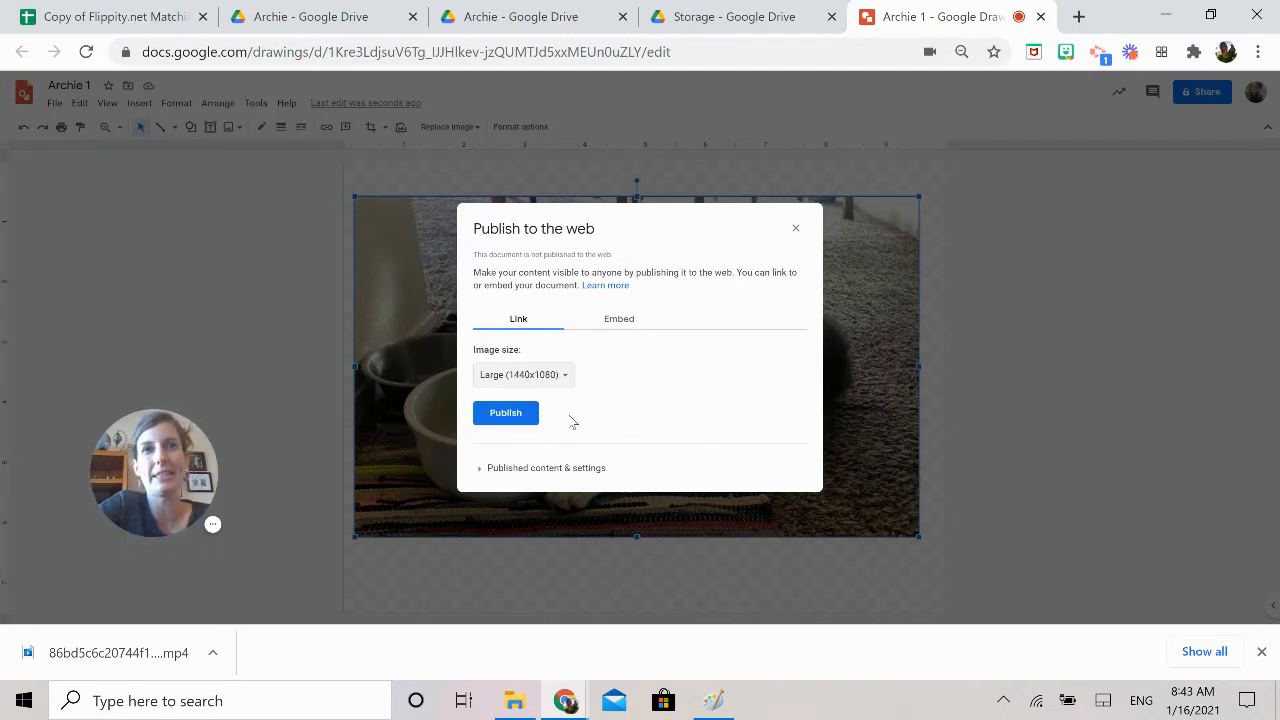
click(510, 418)
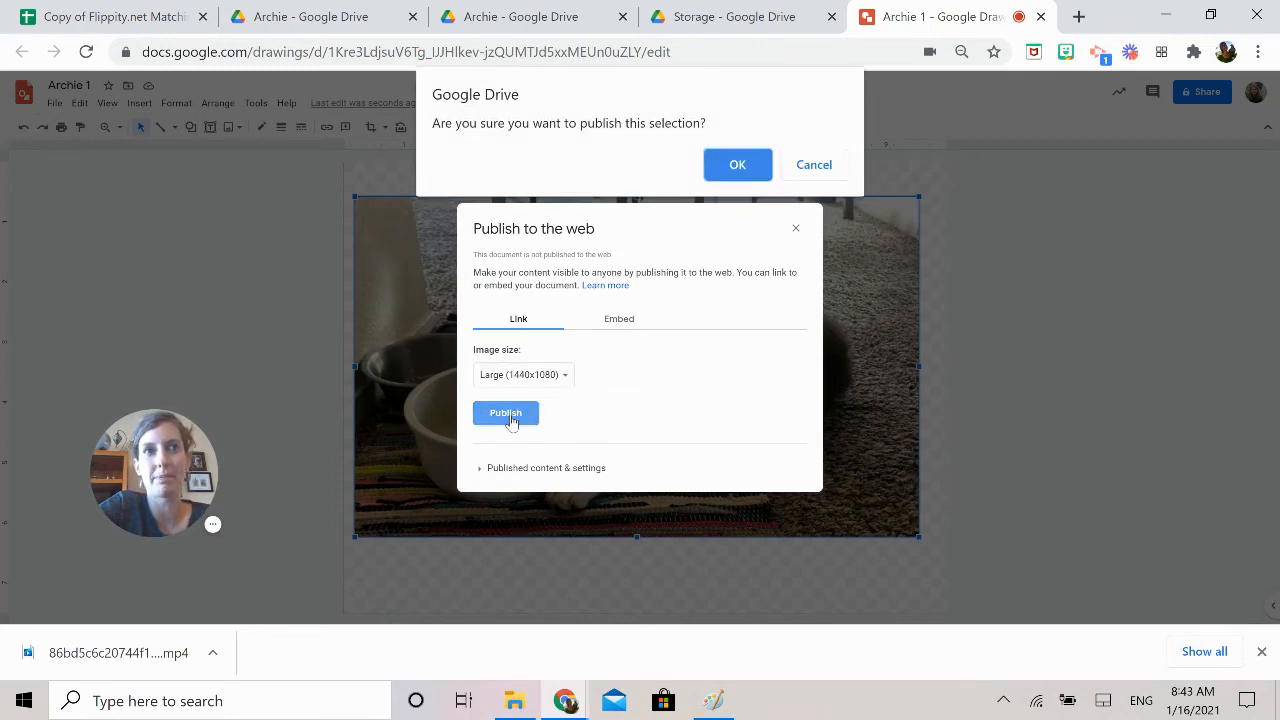
click(723, 176)
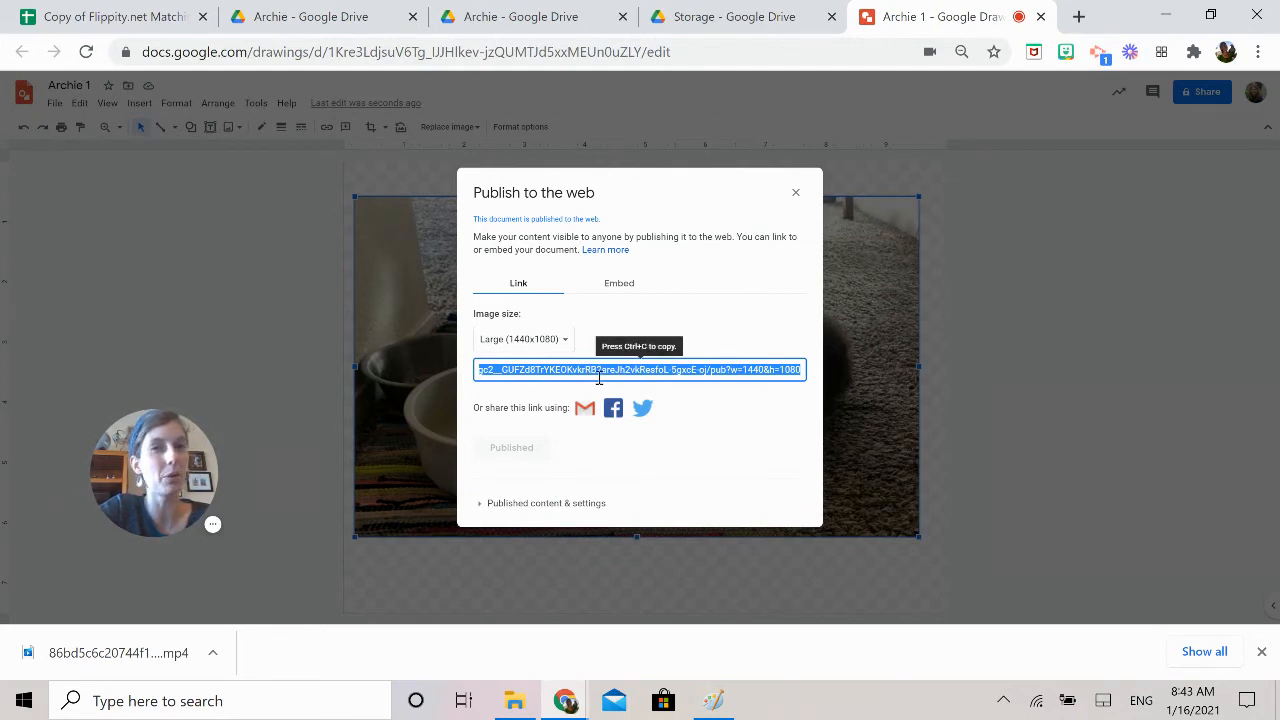
Copy the published link and paste it into cell B4 of the Flippity Matching Game spreadsheet, beside the sentence about Archie being thirsty
right_click(631, 378)
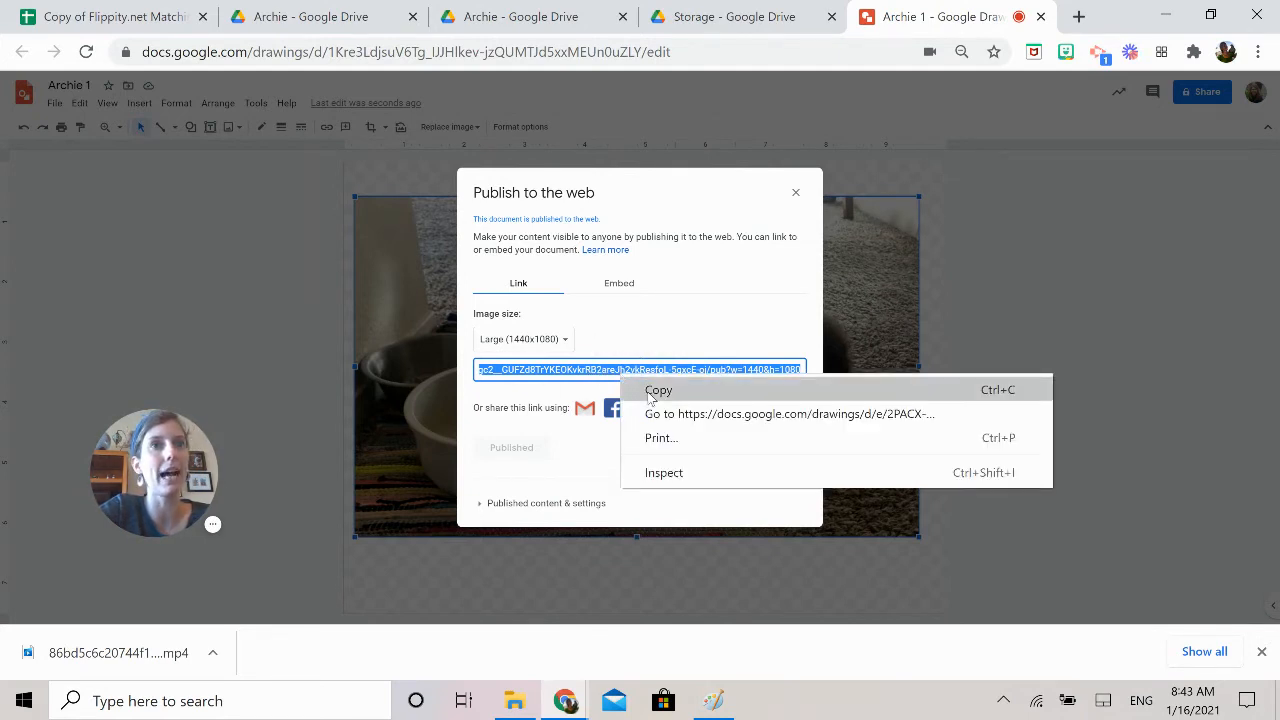
click(648, 391)
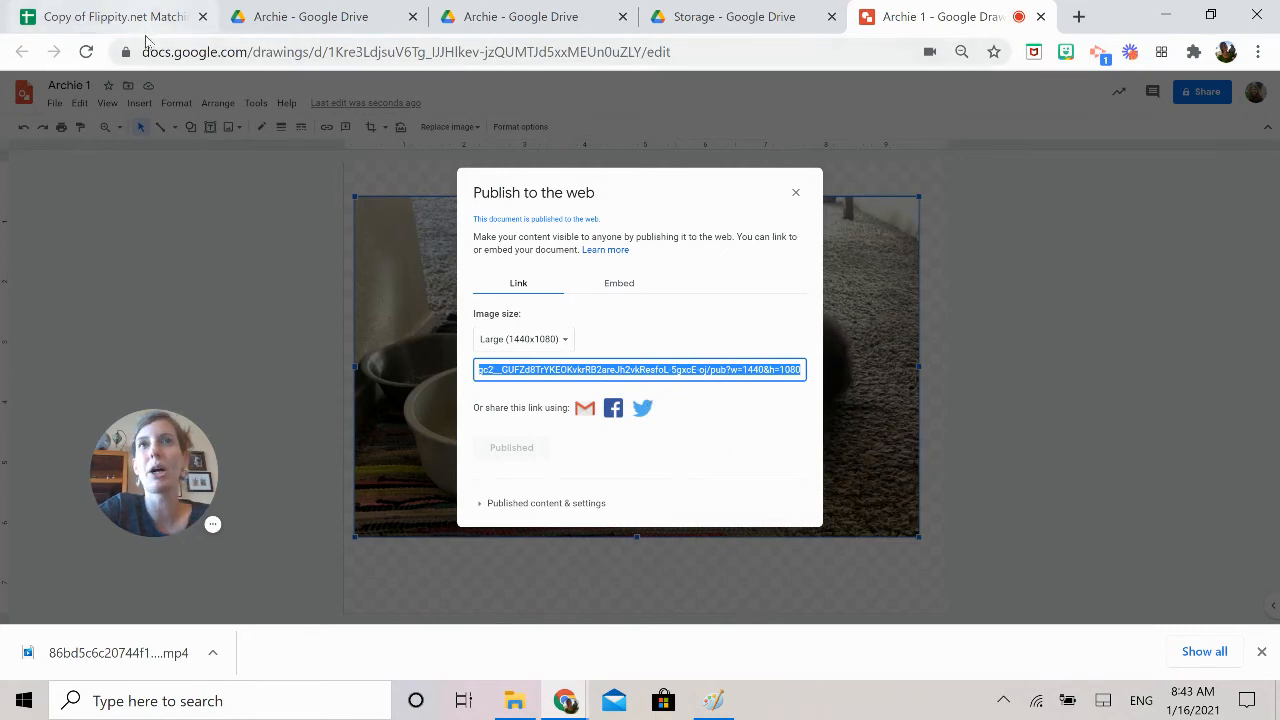
click(115, 18)
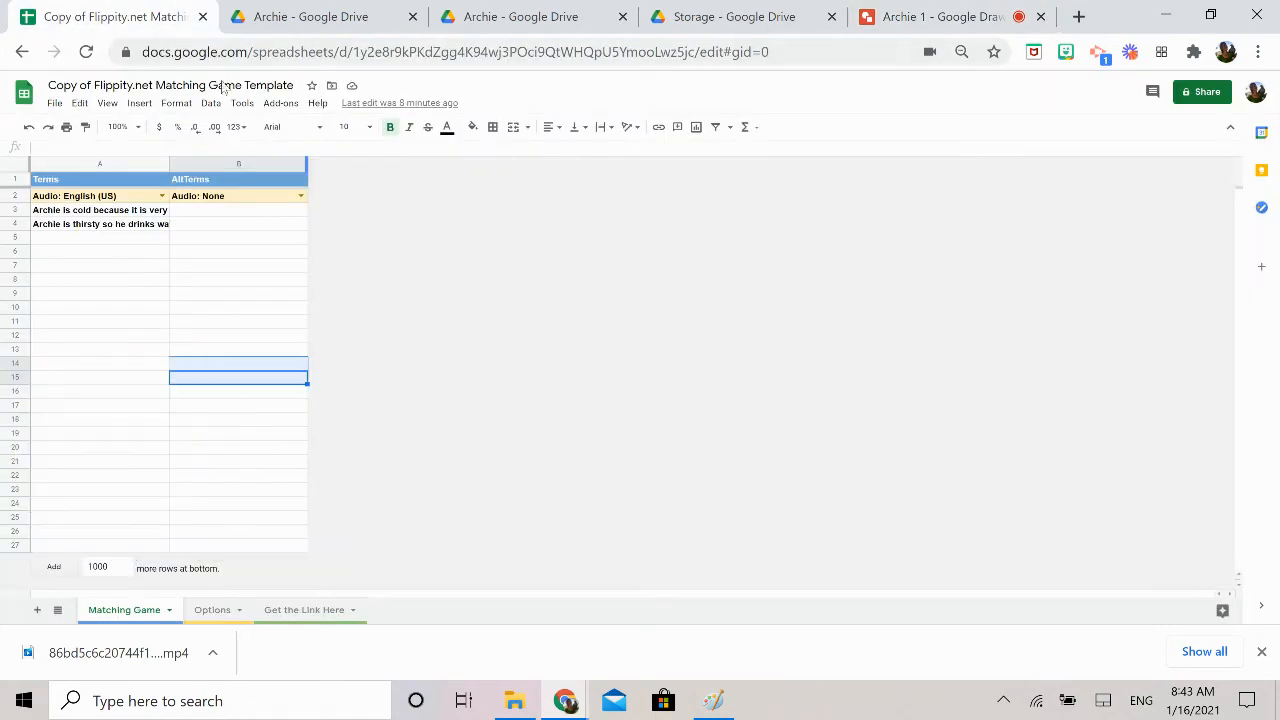
drag(170, 449, 538, 250)
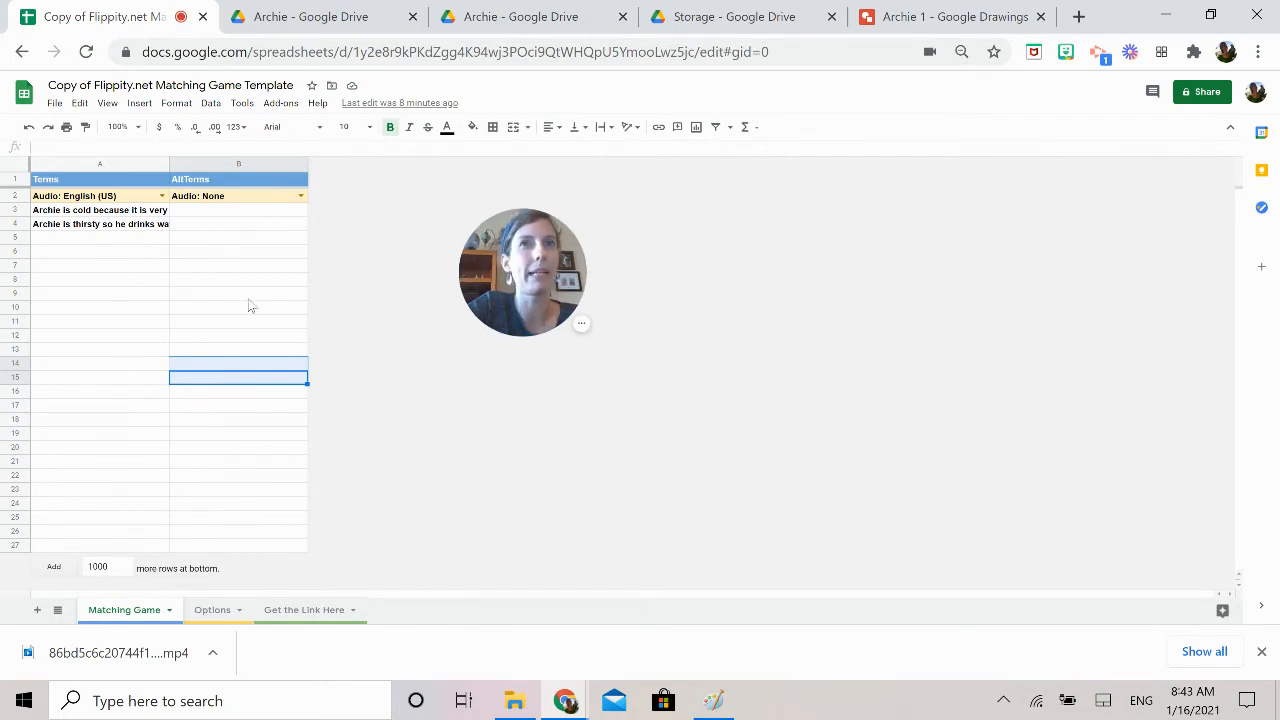
click(57, 230)
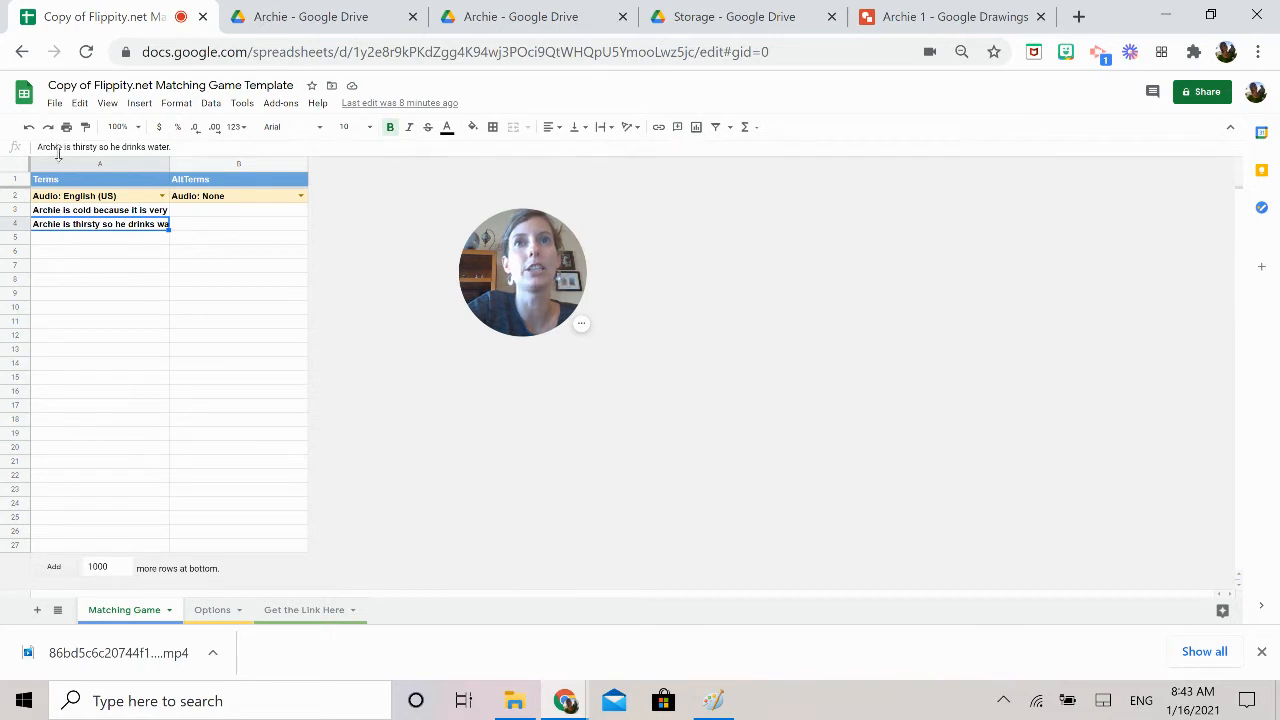
click(205, 225)
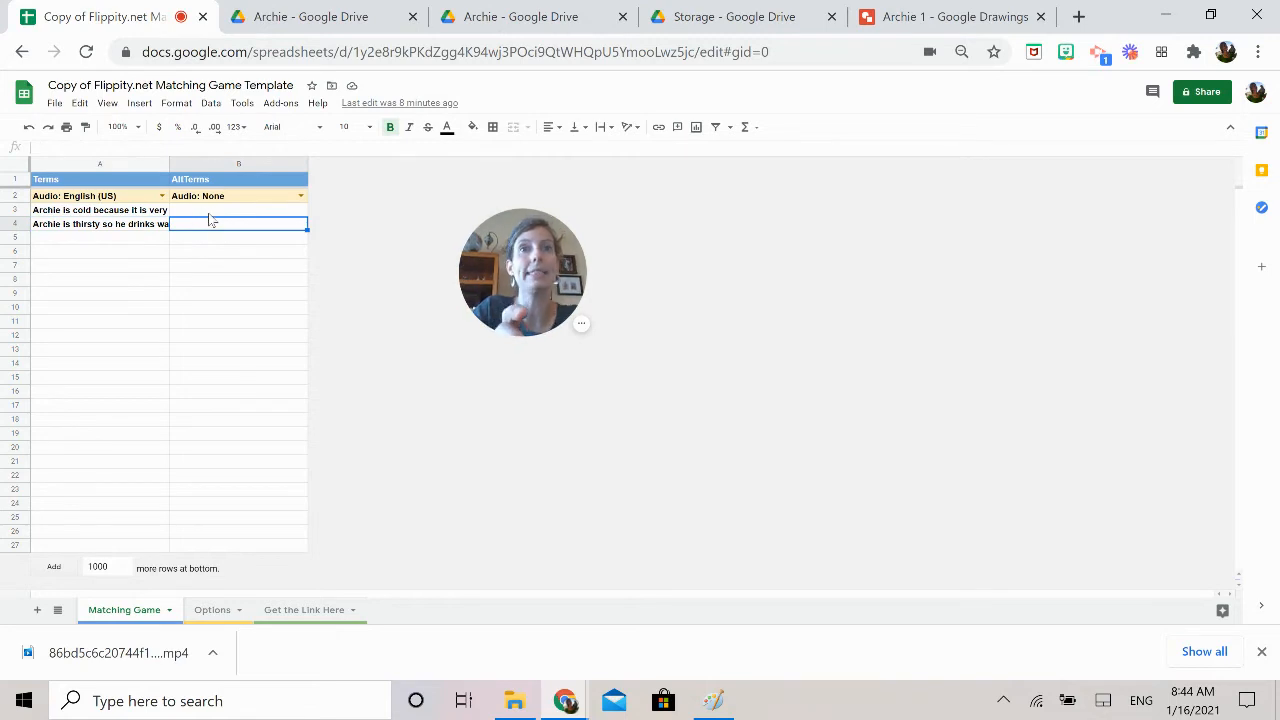
key(ctrl+v)
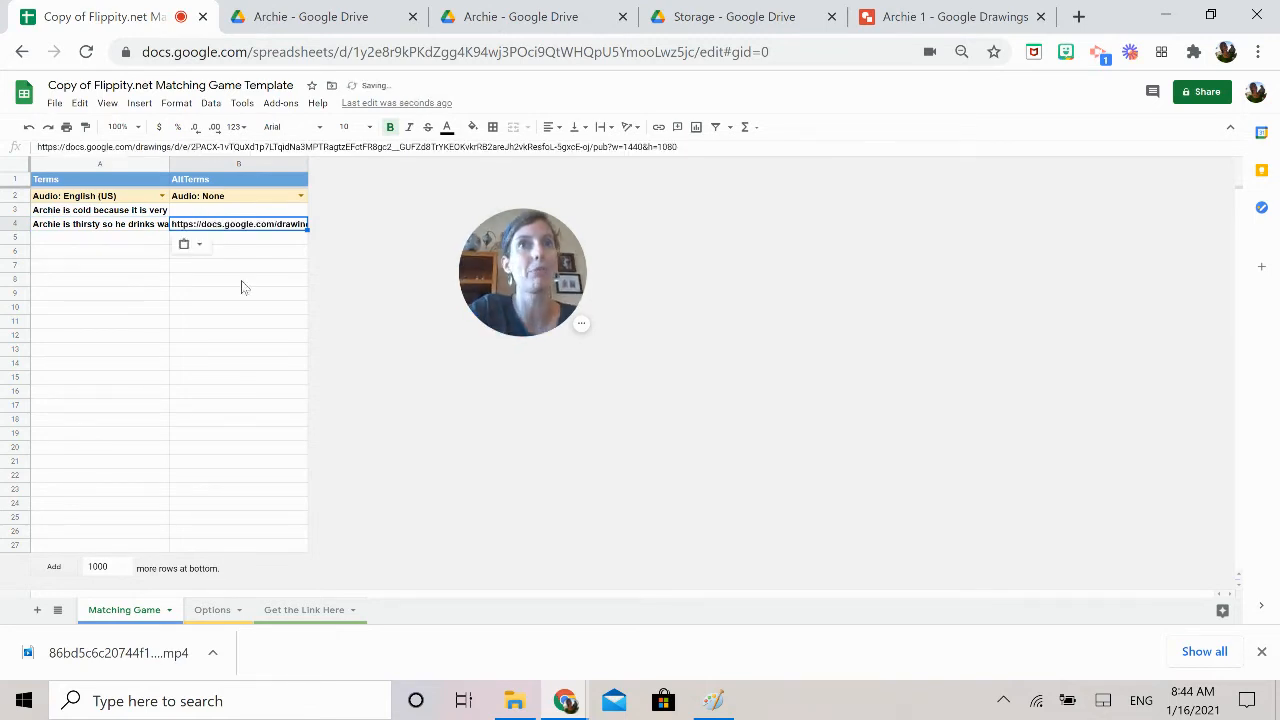
click(241, 280)
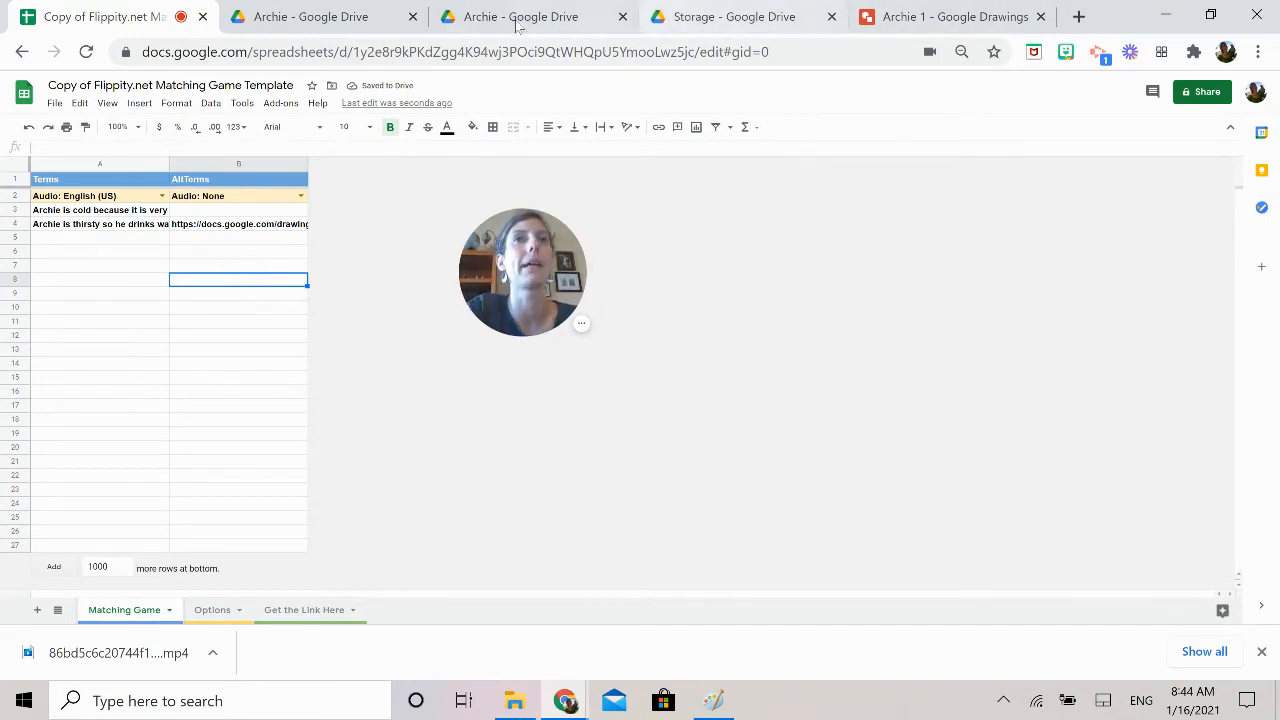
Bring up the snowy photo IMG_3469.jpg in Google Drive and take a screenshot of it
click(316, 16)
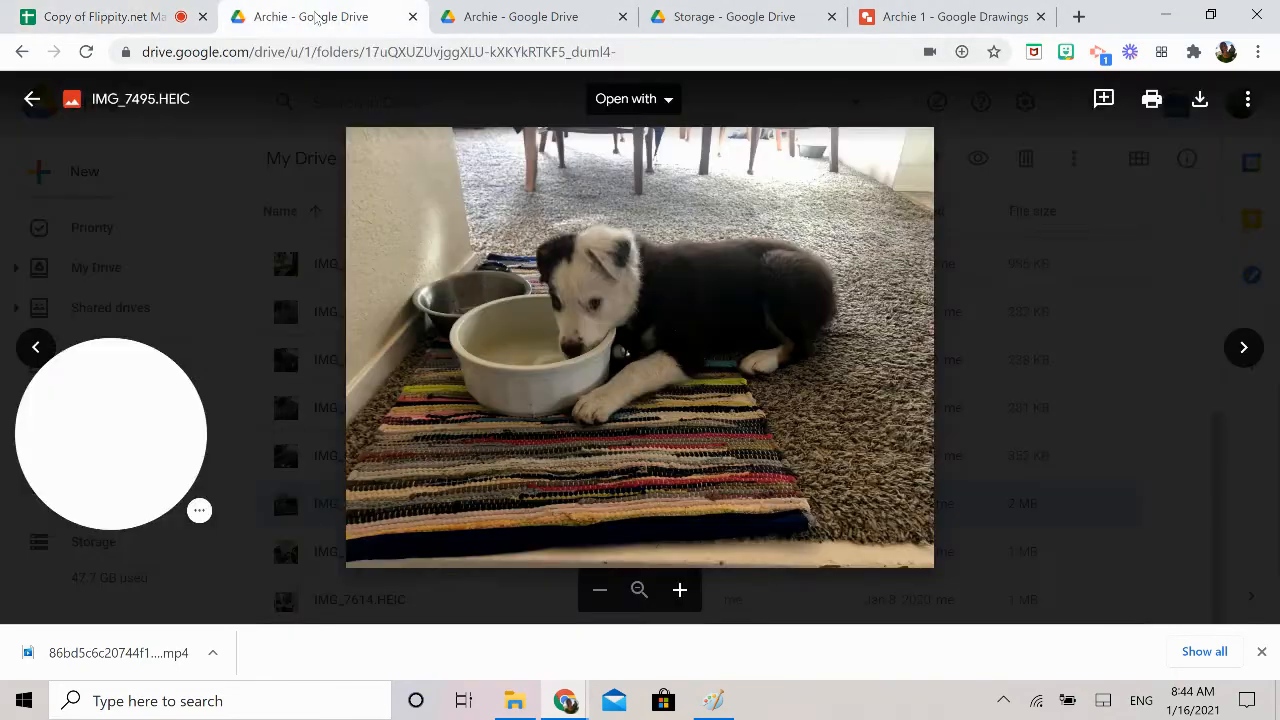
click(508, 17)
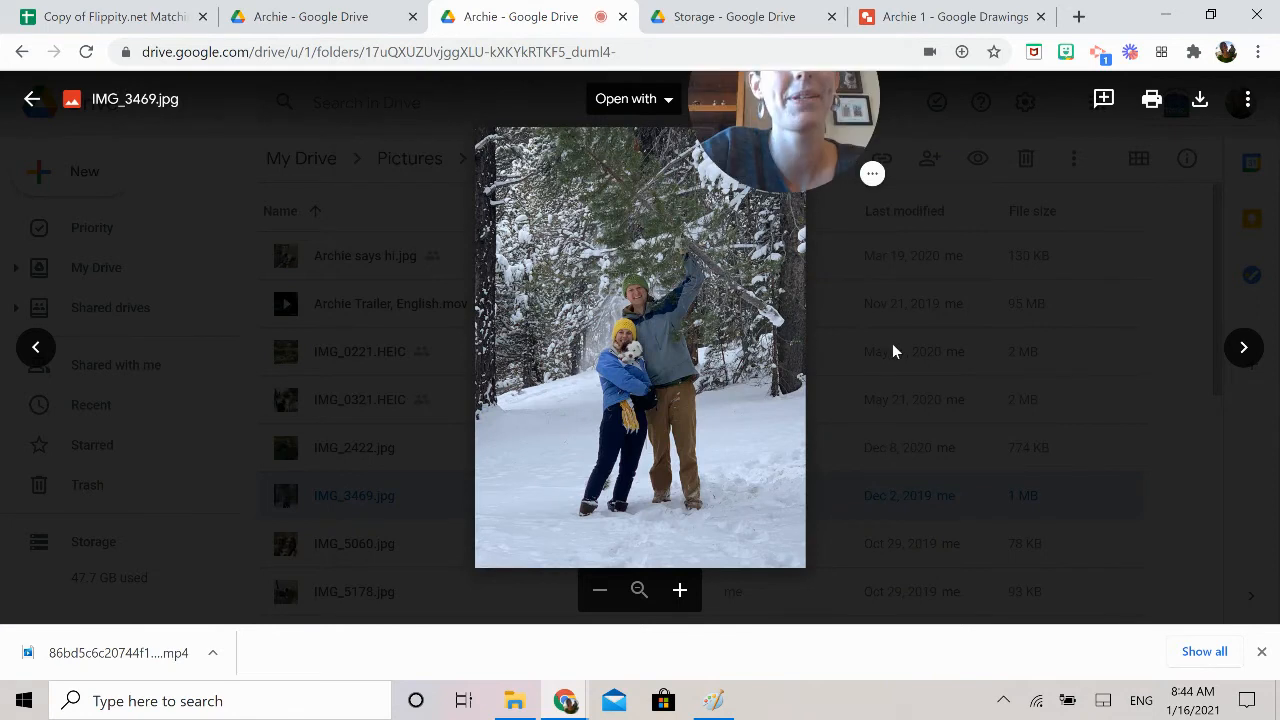
drag(801, 188, 163, 242)
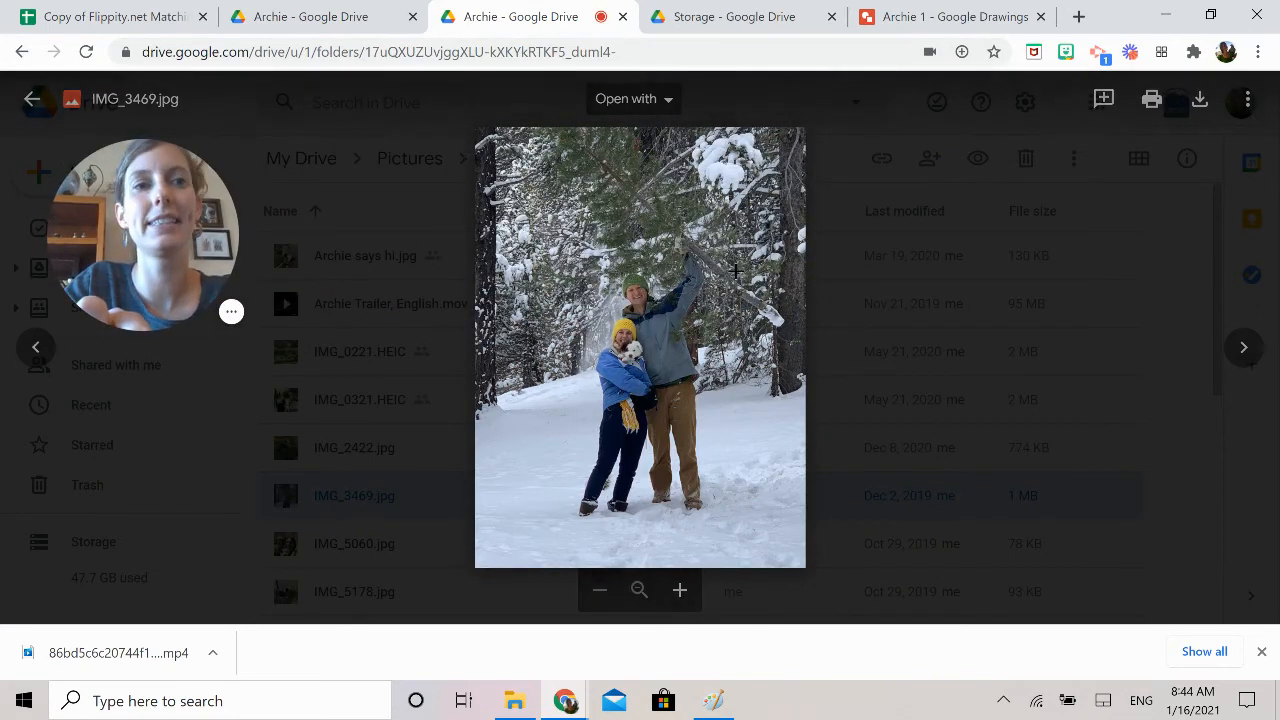
Close the publishing dialog of the "Archie 1" drawing, create a new Google drawing and paste the screenshot of the snowy photo
click(950, 16)
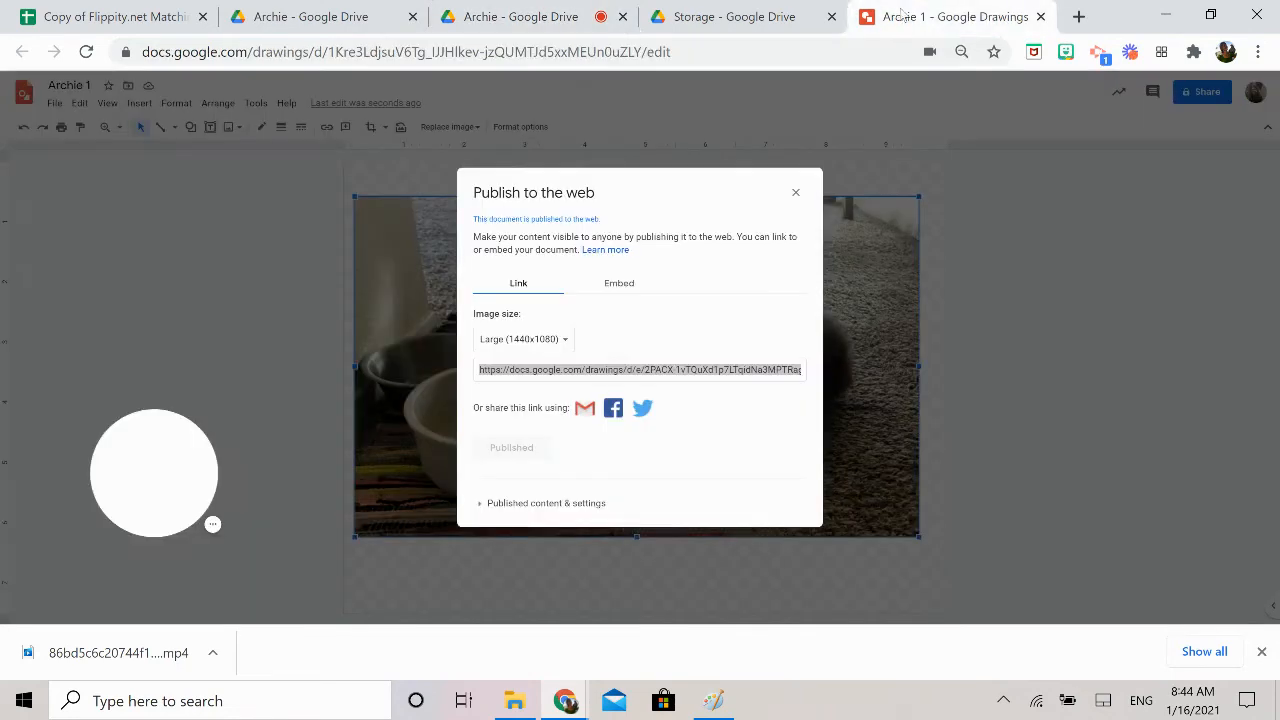
click(796, 192)
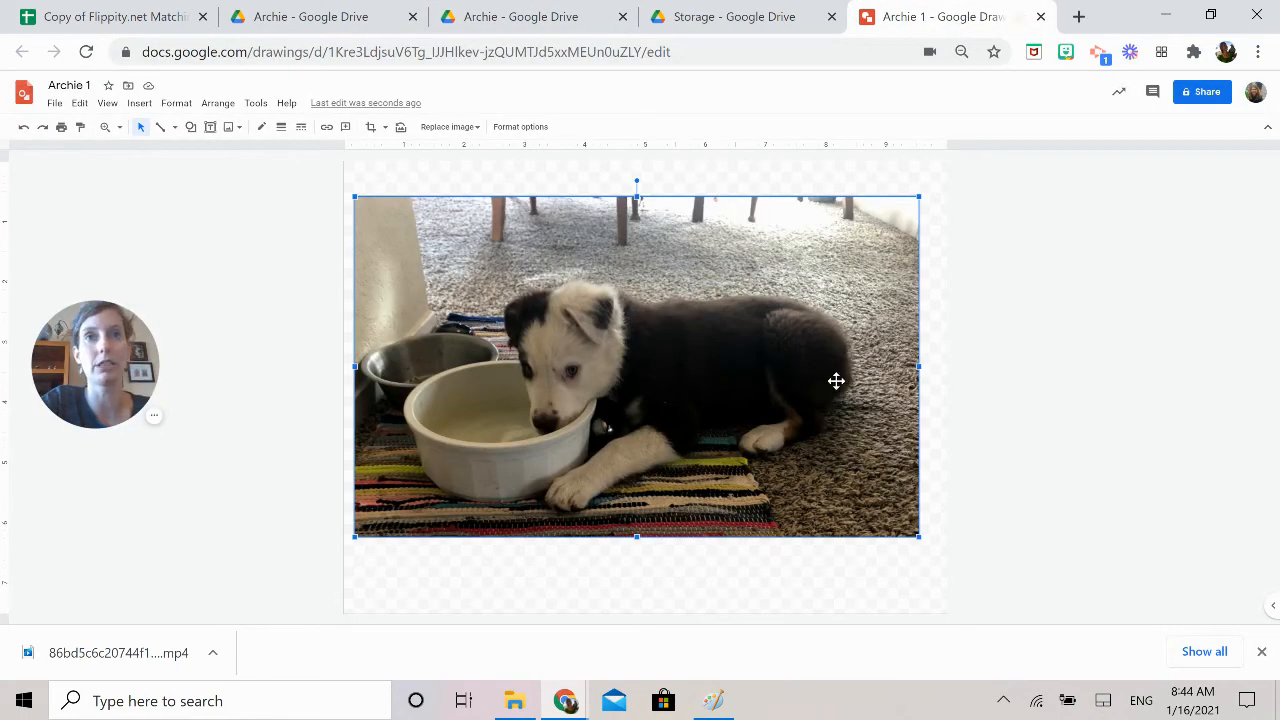
click(55, 104)
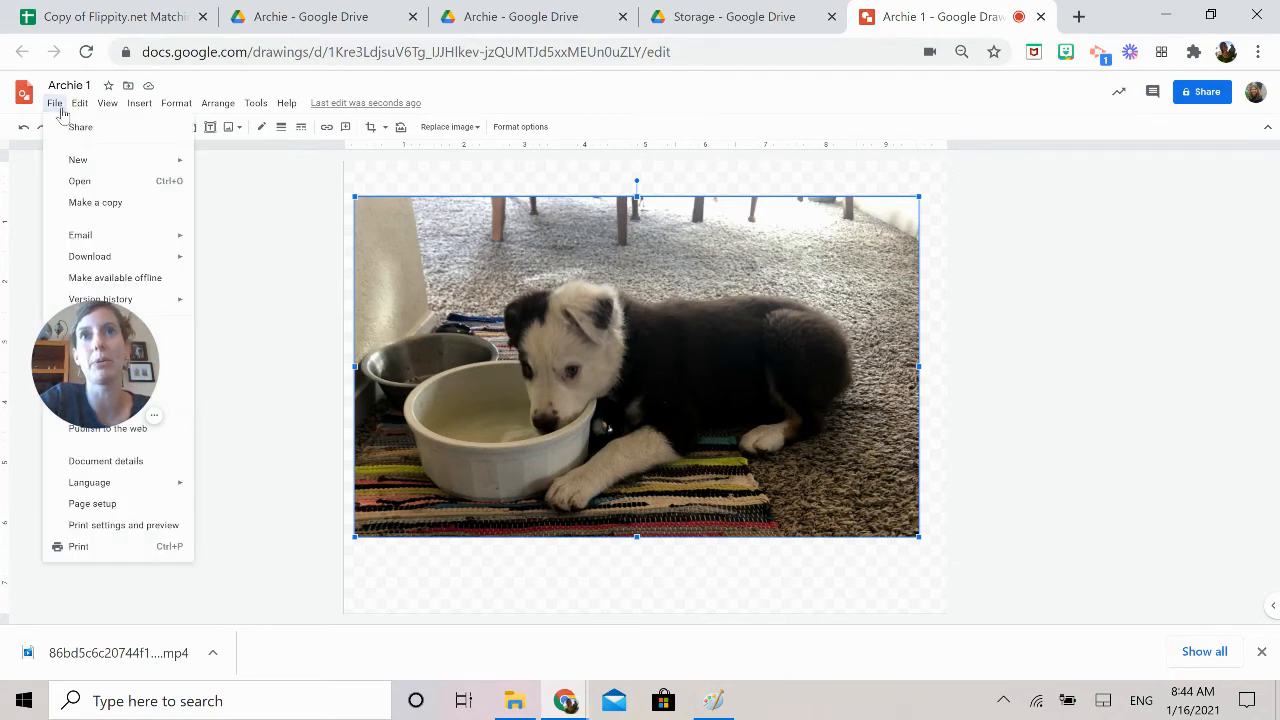
mouse_move(100, 163)
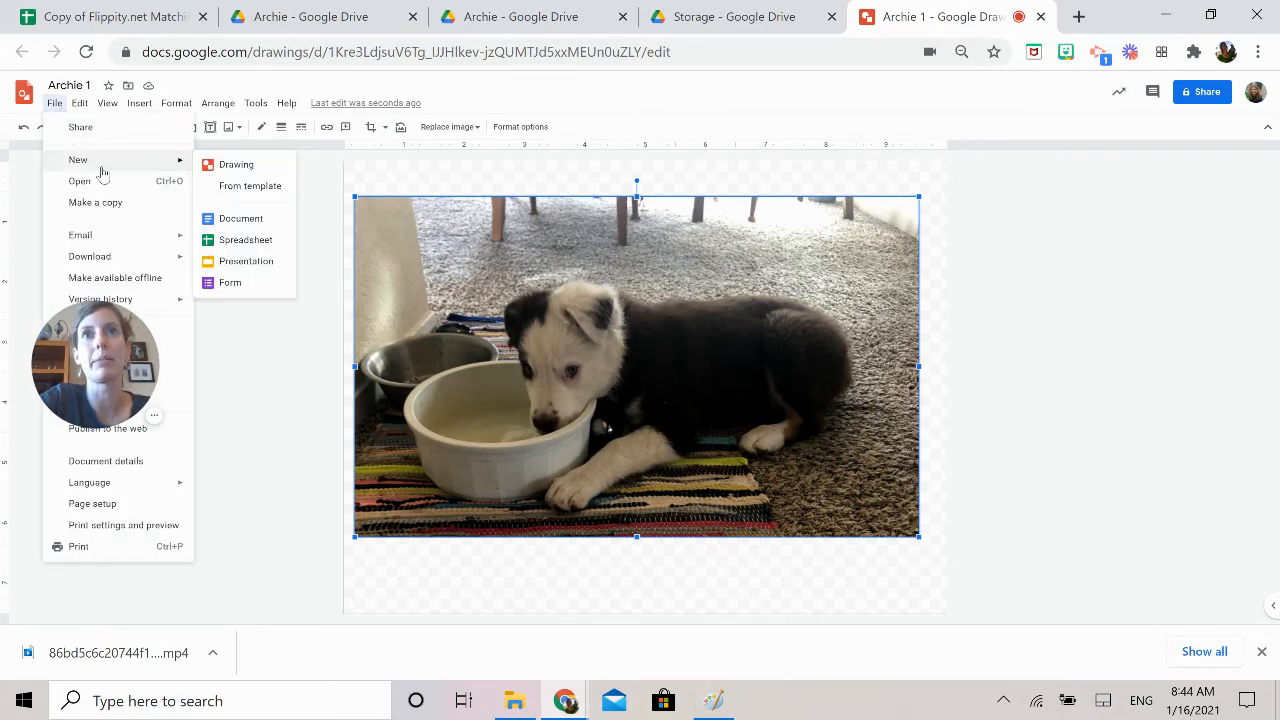
click(240, 165)
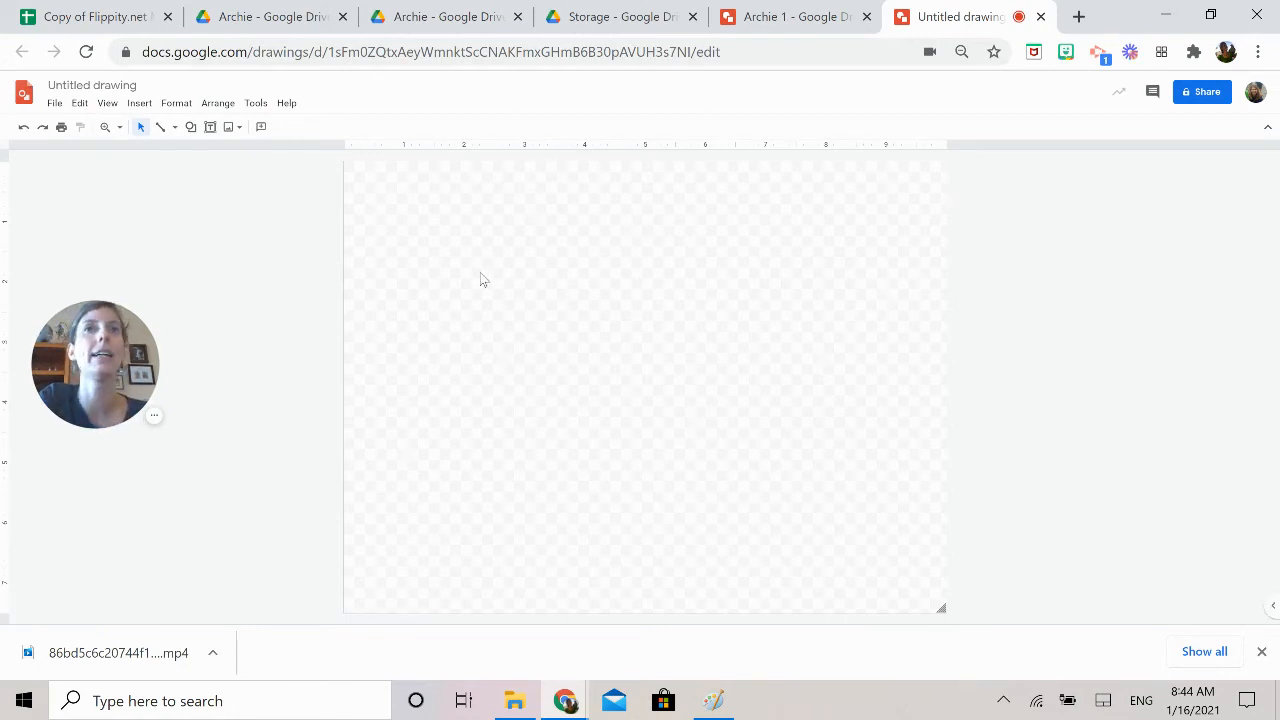
key(ctrl+v)
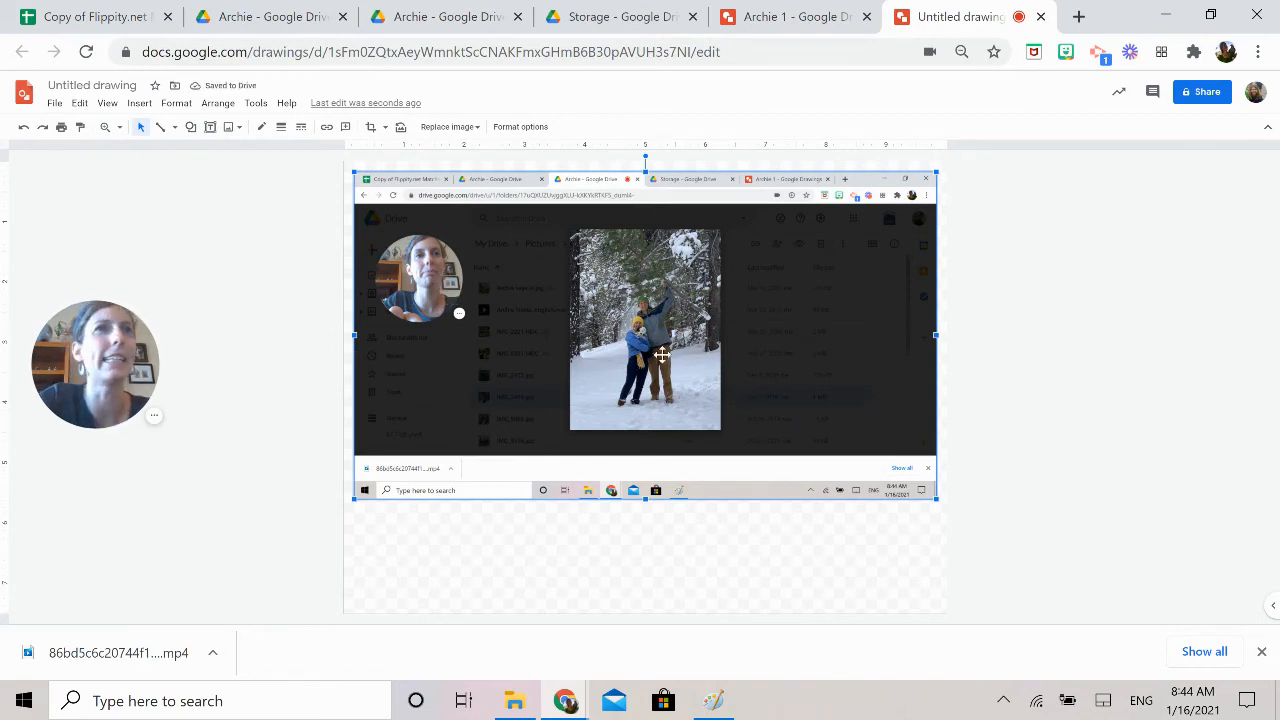
Crop the pasted screenshot from two opposite corners so that only the snowy photo remains
double_click(677, 316)
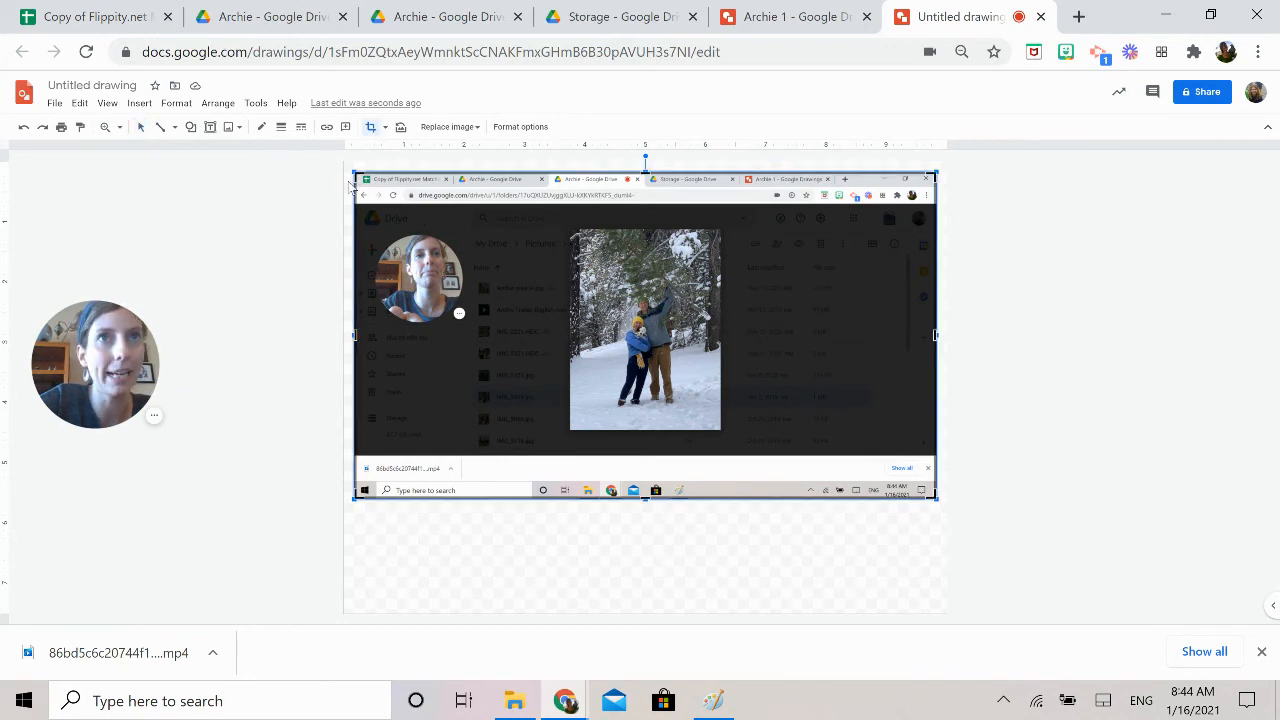
drag(355, 172, 587, 270)
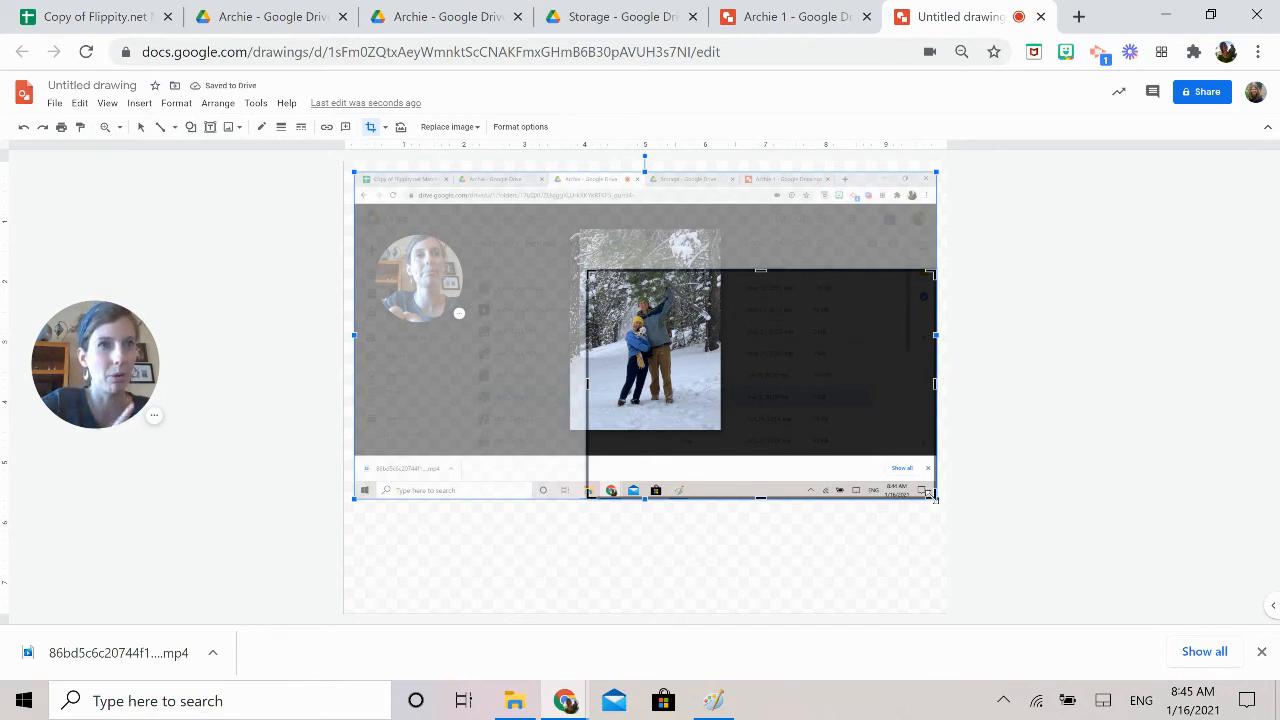
drag(931, 494, 712, 420)
click(1078, 422)
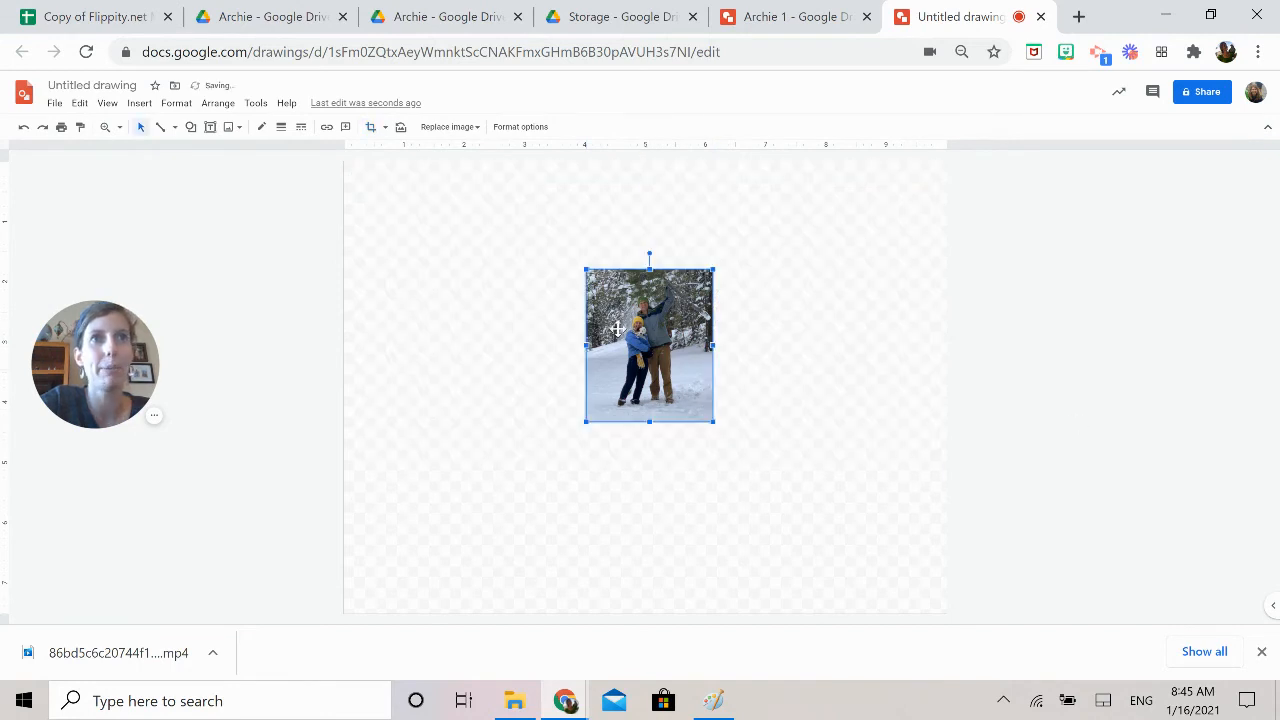
Enlarge the cropped photo to nearly the full canvas height, centre it horizontally, and name the drawing "Archie 2"
drag(617, 328, 414, 250)
drag(516, 353, 731, 478)
drag(664, 444, 732, 430)
drag(725, 493, 715, 487)
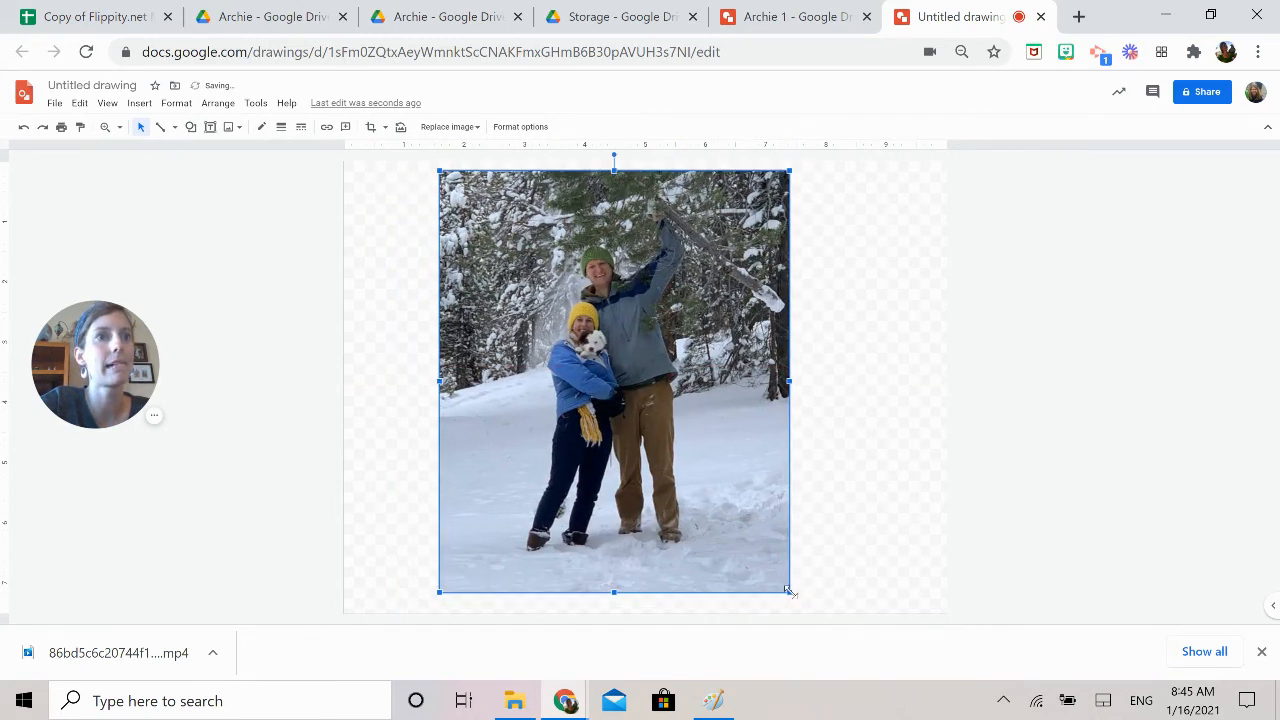
drag(789, 592, 802, 606)
mouse_move(733, 547)
mouse_down()
mouse_move(758, 538)
mouse_move(759, 553)
mouse_up()
click(123, 88)
text(Archie 2)
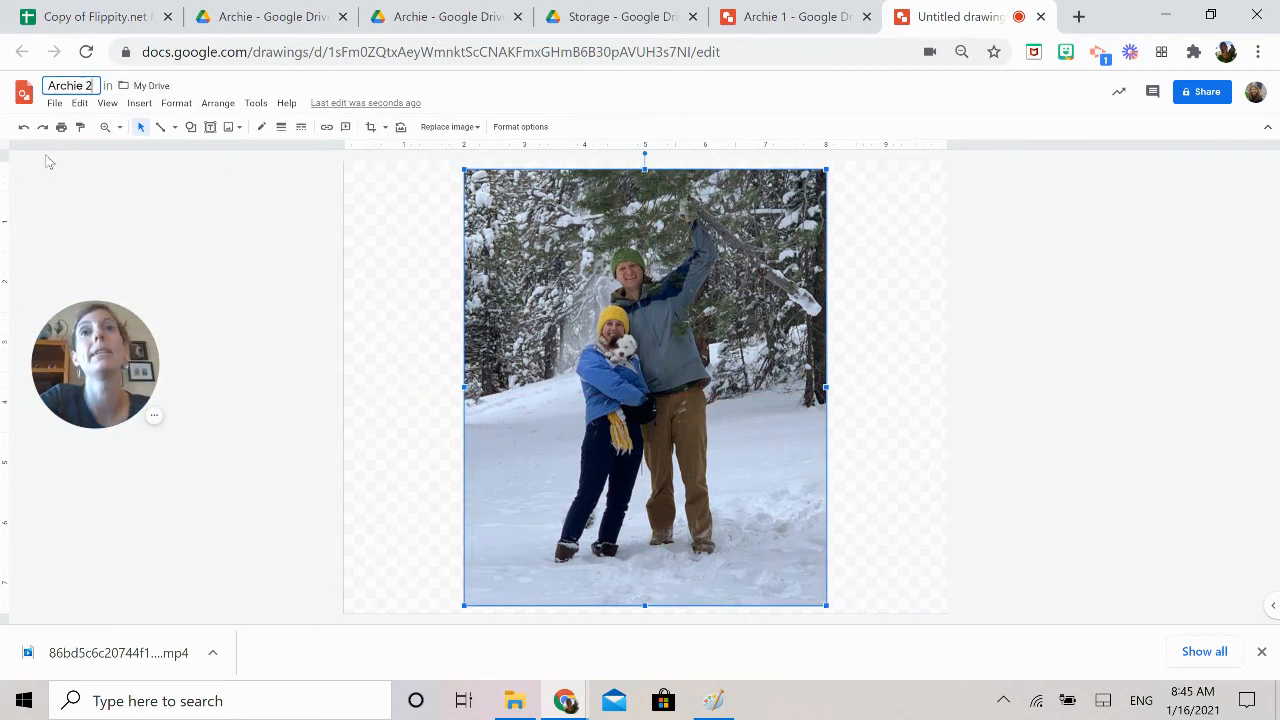
Publish the "Archie 2" drawing to the web as a link with the Large (1440x1080) image size
click(53, 104)
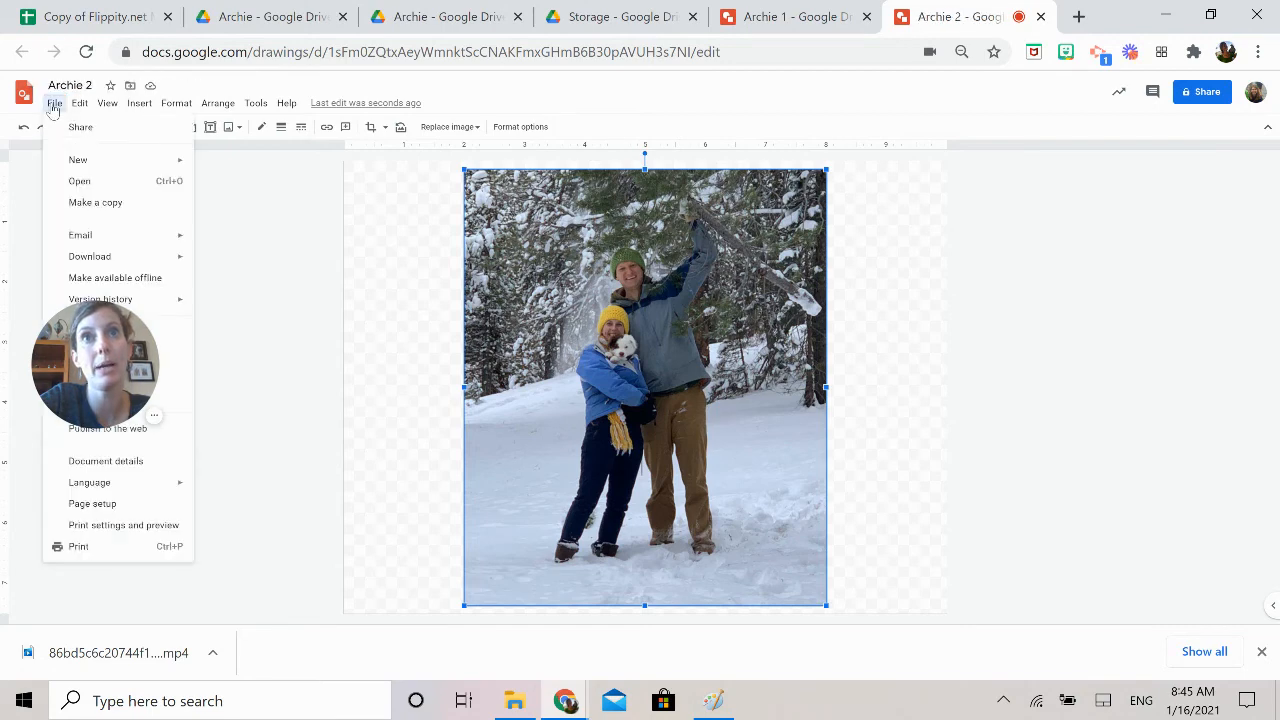
click(132, 428)
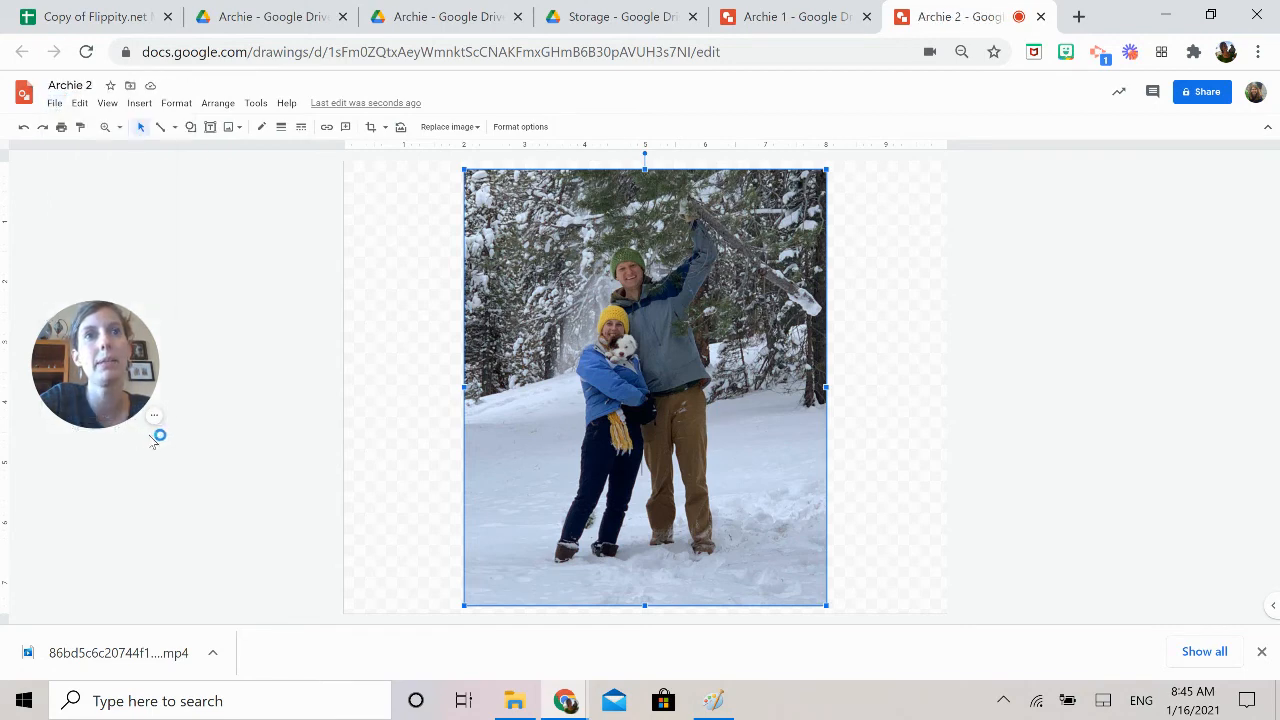
click(55, 104)
click(108, 428)
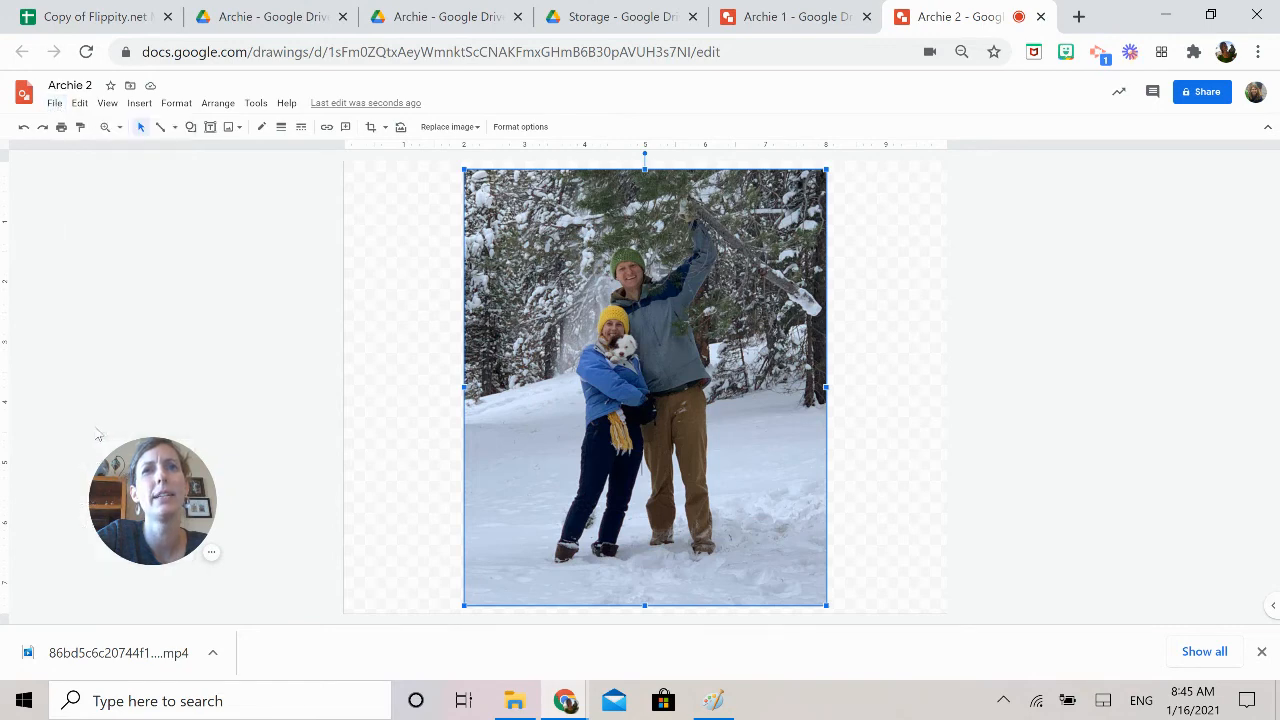
click(512, 375)
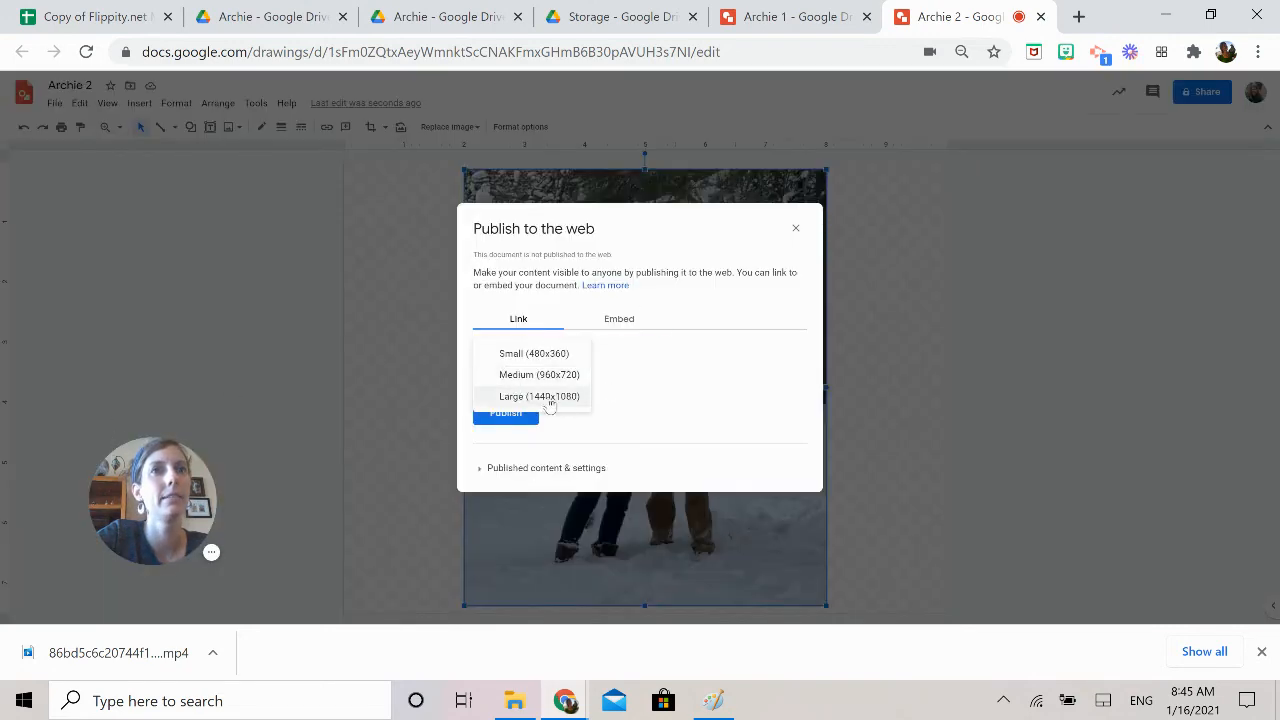
click(512, 395)
click(516, 414)
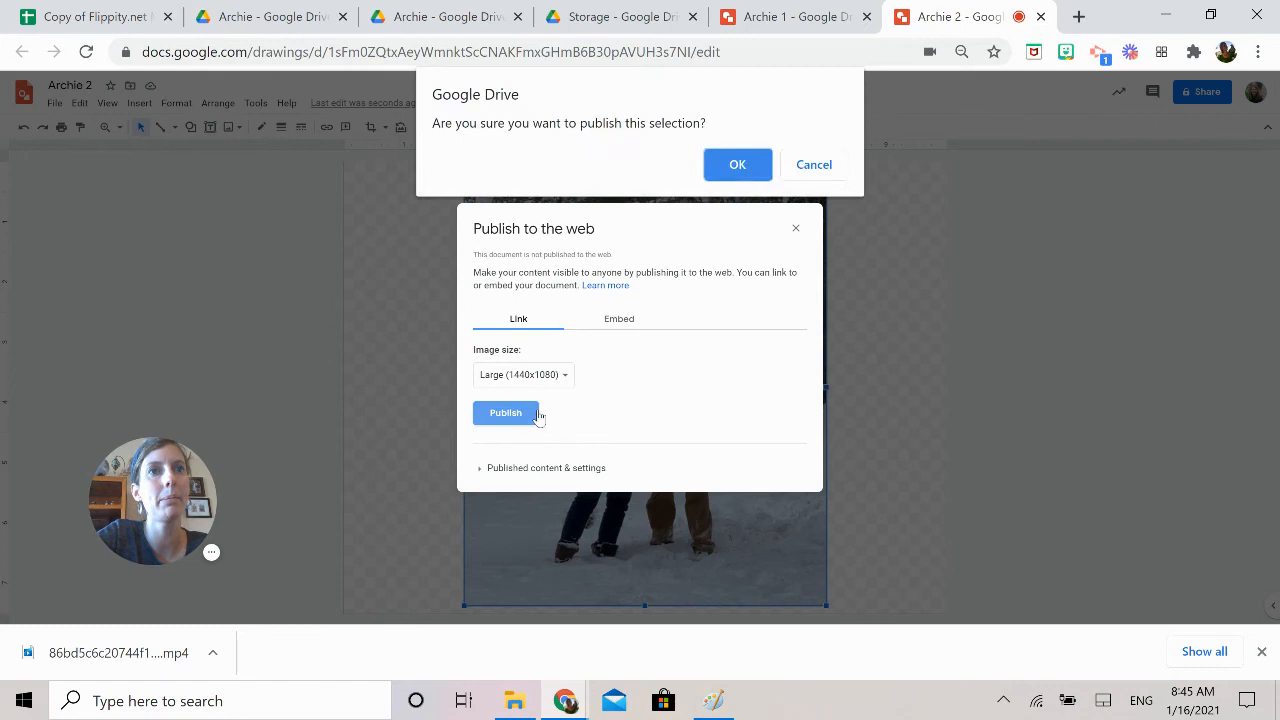
click(737, 166)
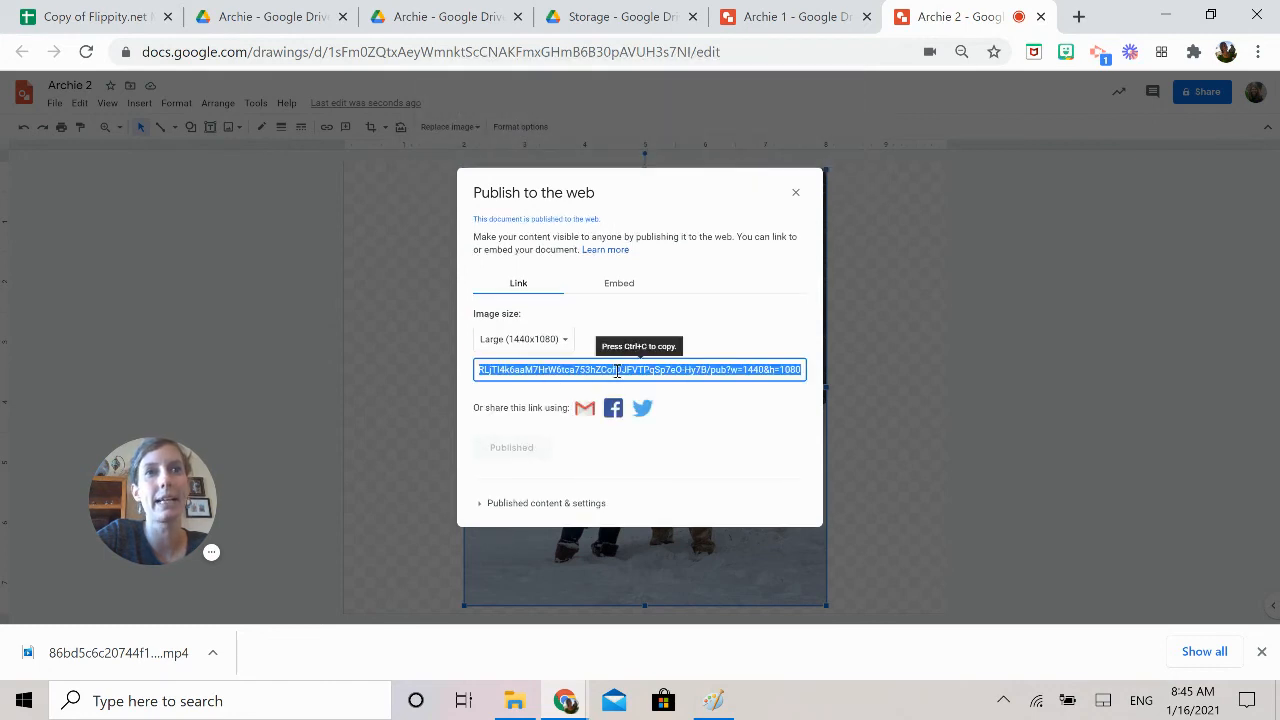
Copy the published link and paste it into cell B3 of the matching game spreadsheet, beside the sentence about Archie being cold
right_click(622, 364)
click(670, 382)
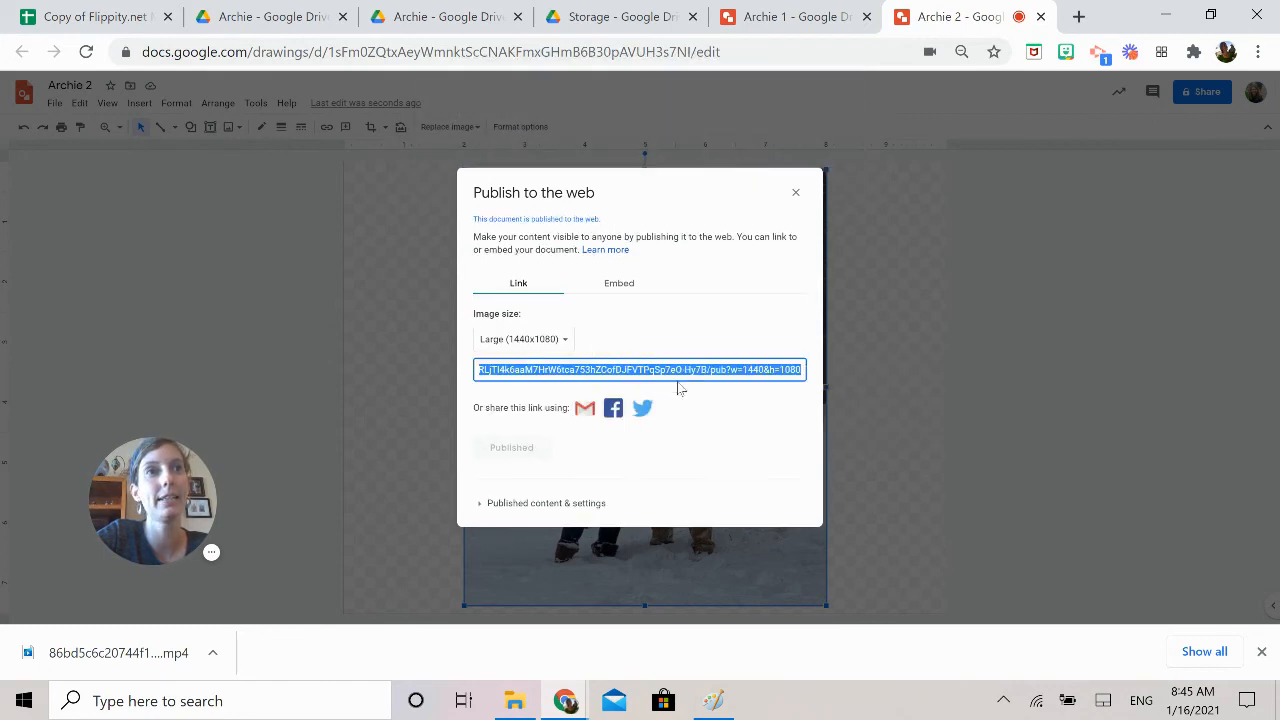
click(78, 17)
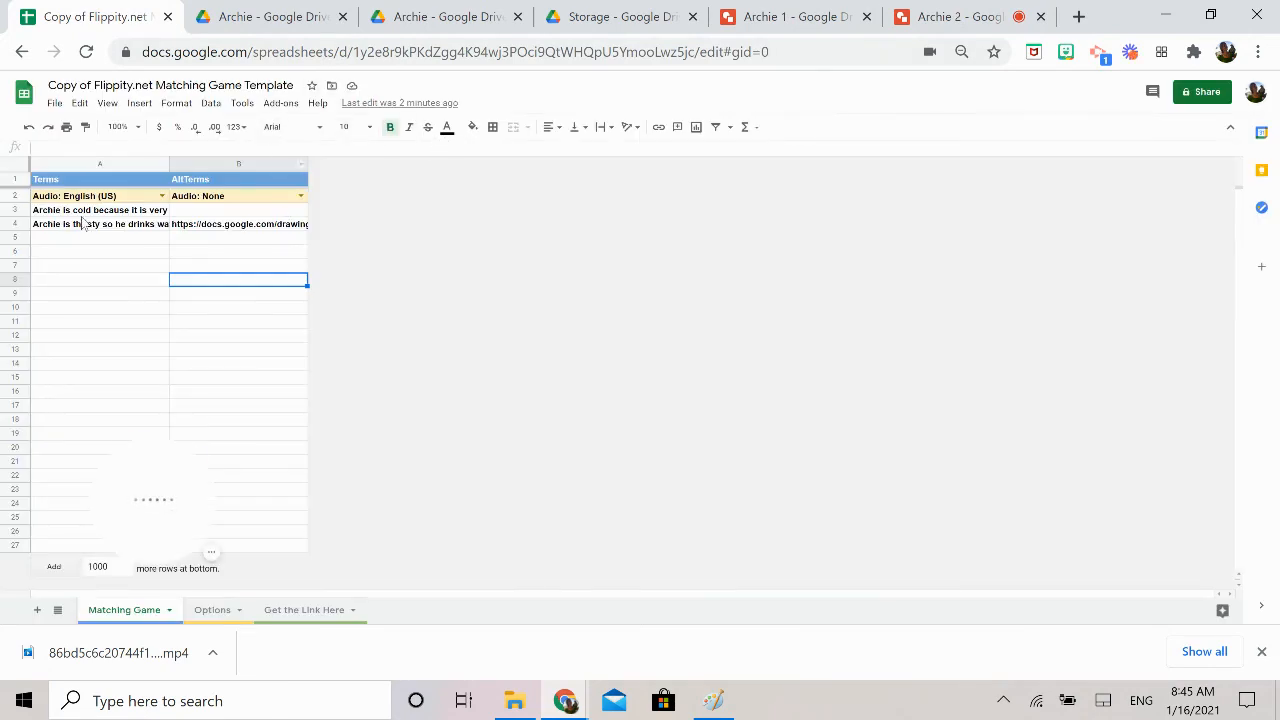
click(49, 212)
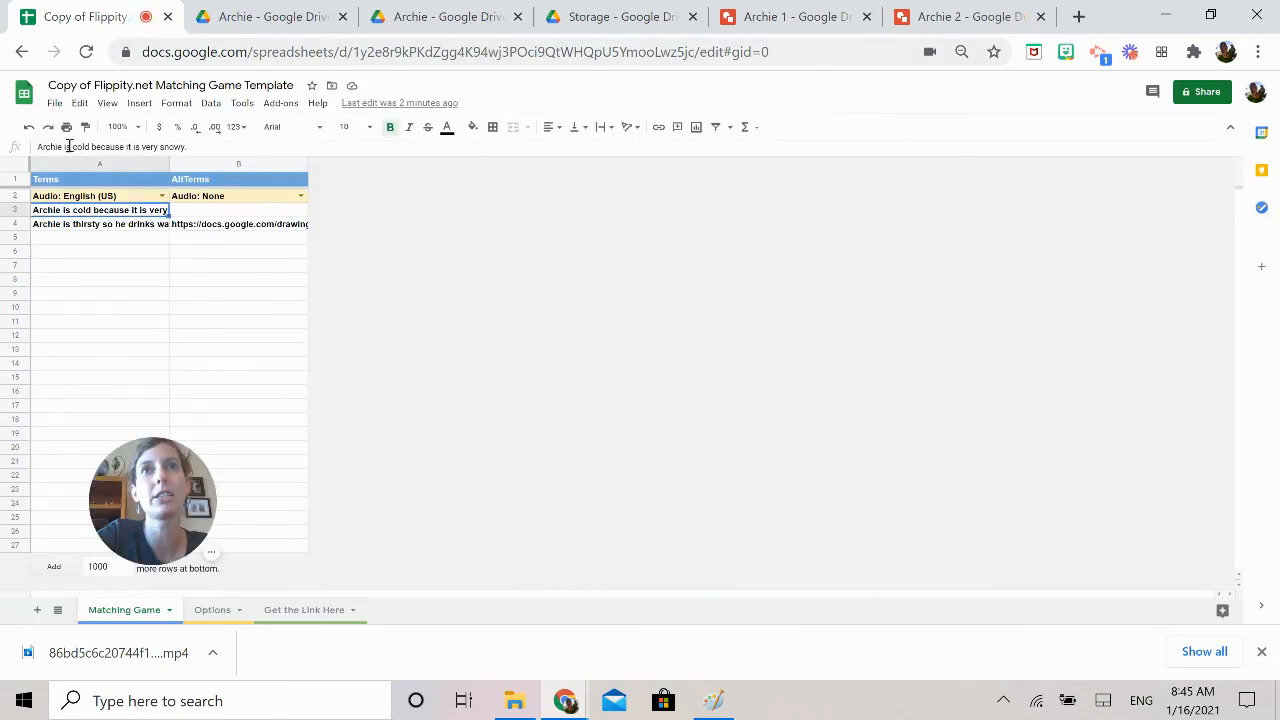
click(198, 213)
right_click(198, 213)
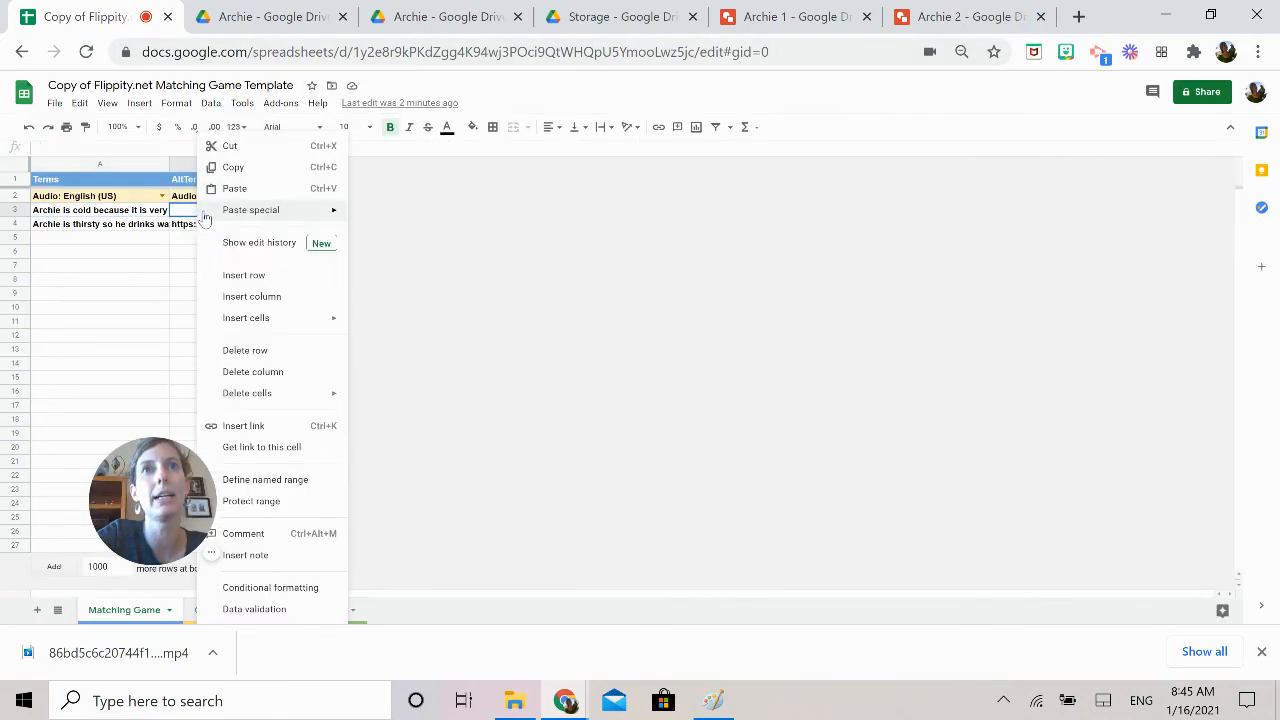
click(267, 190)
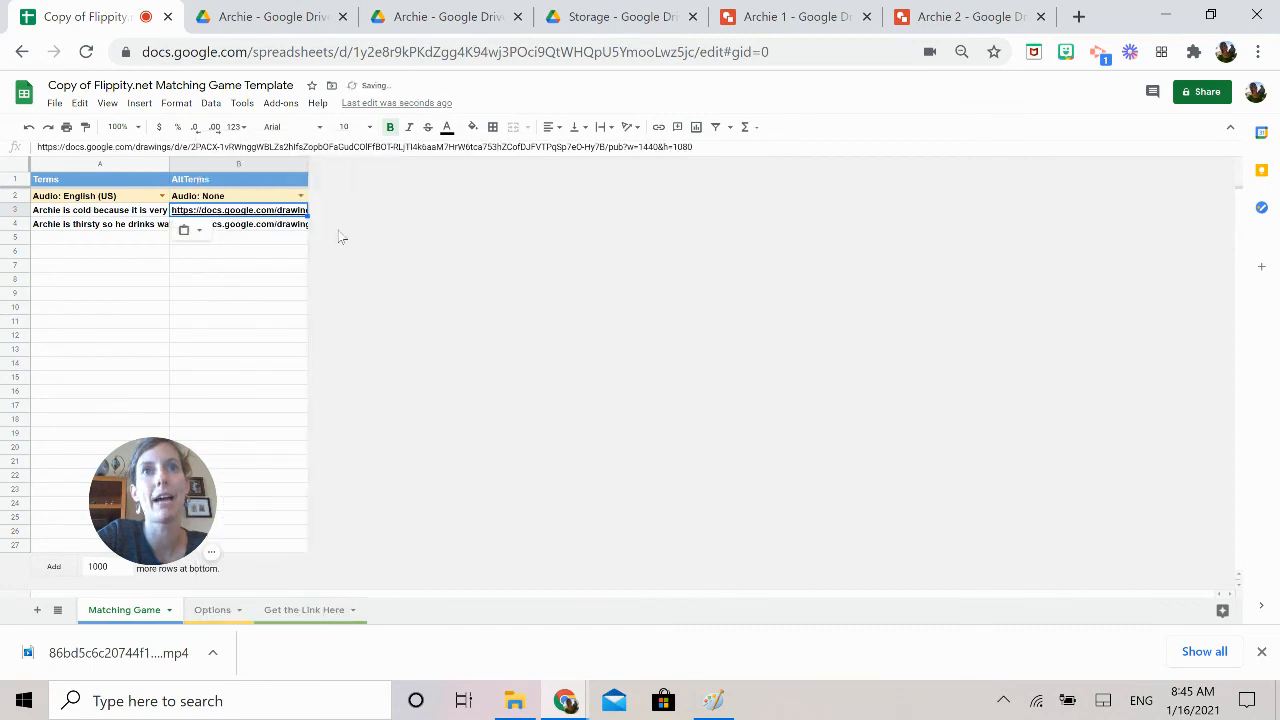
click(404, 266)
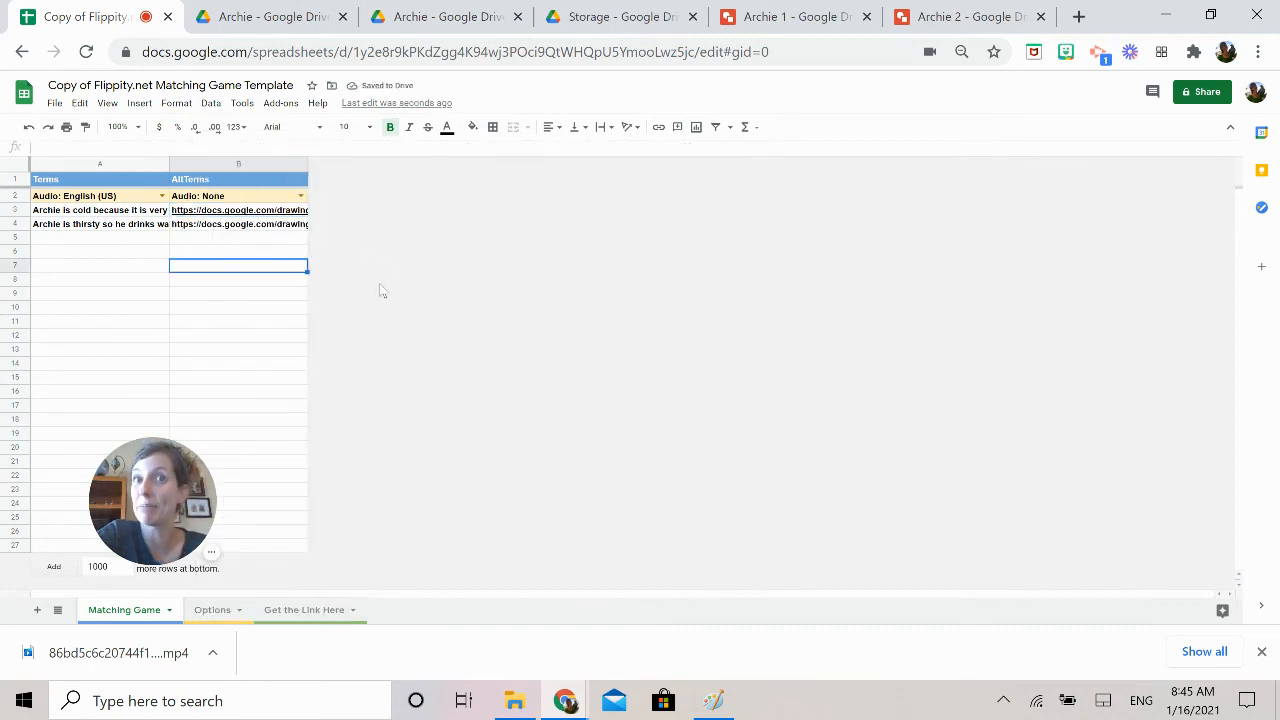
Check the spreadsheet's publish-to-the-web settings and close them without changes
click(54, 103)
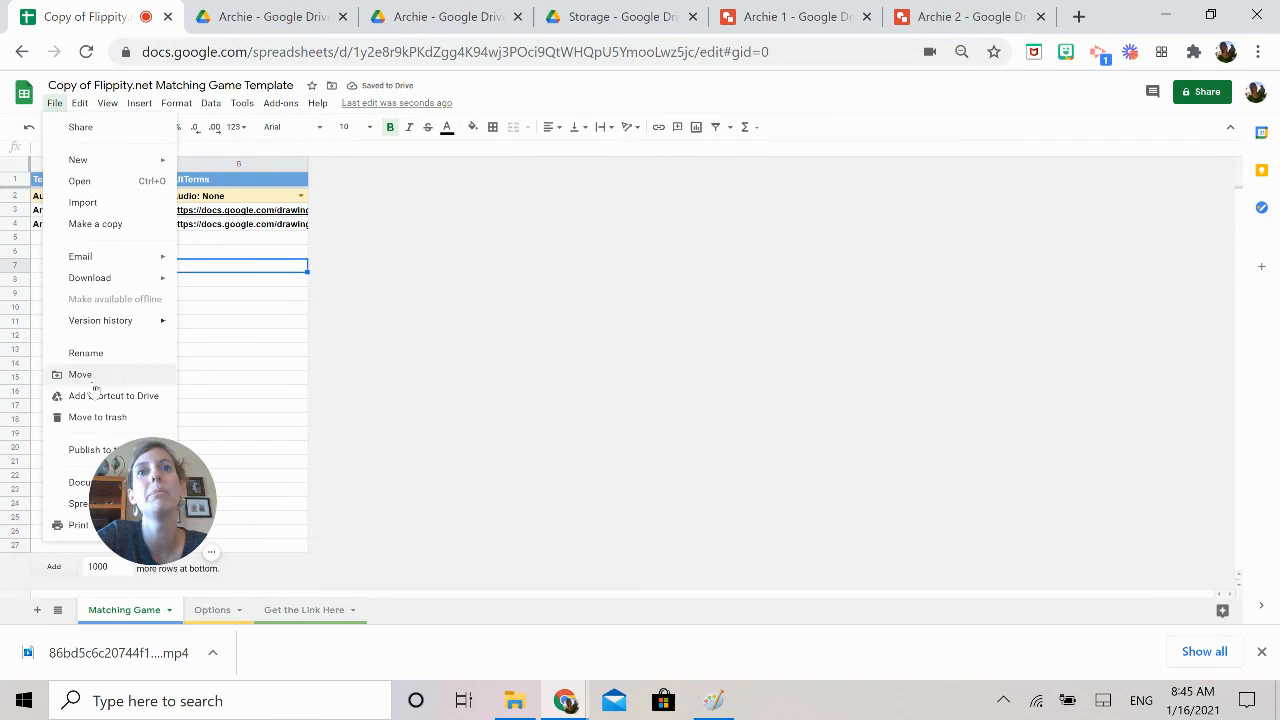
click(85, 450)
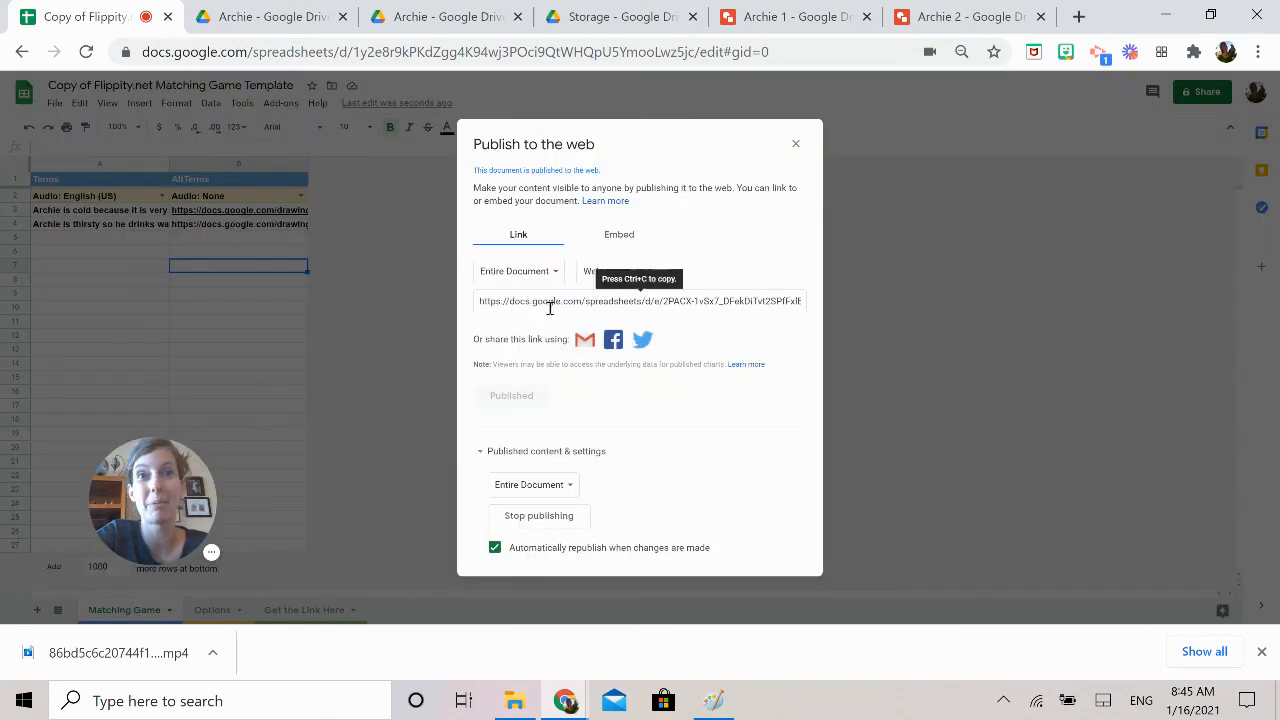
click(800, 146)
Open the matching game from its link in cell A2 of the "Get the Link Here" sheet
click(214, 610)
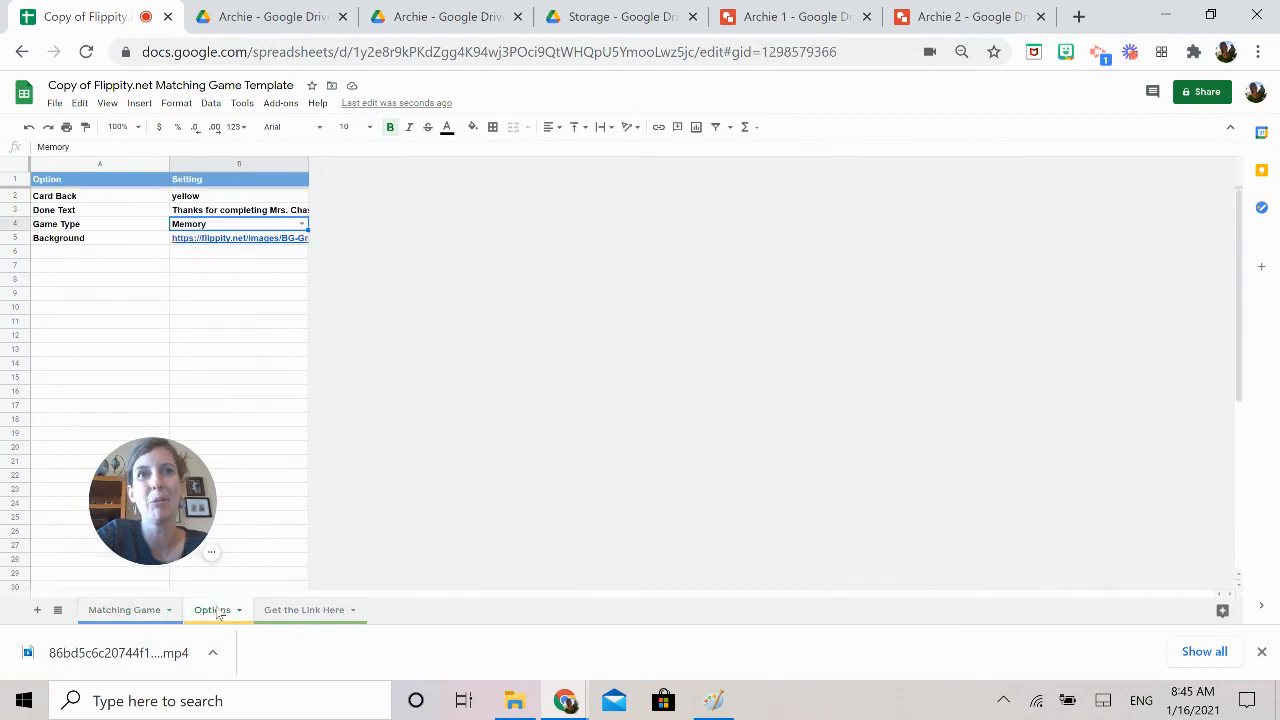
click(297, 610)
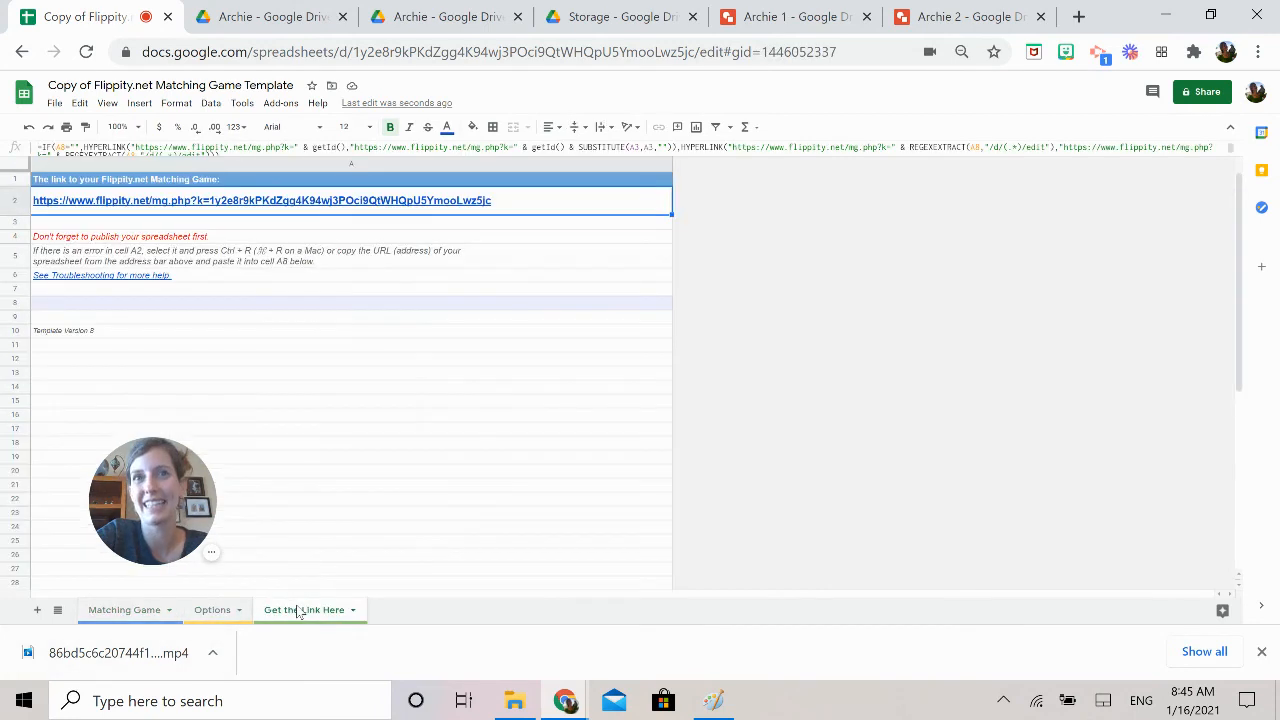
click(219, 203)
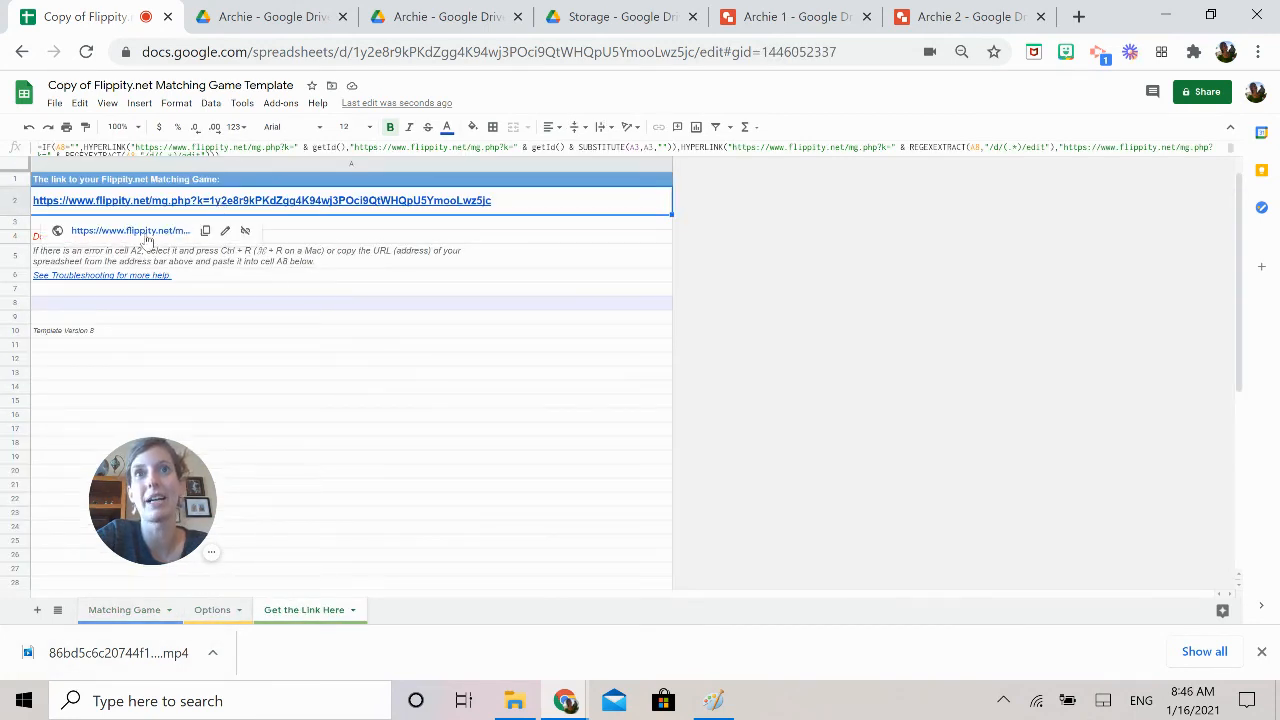
click(144, 234)
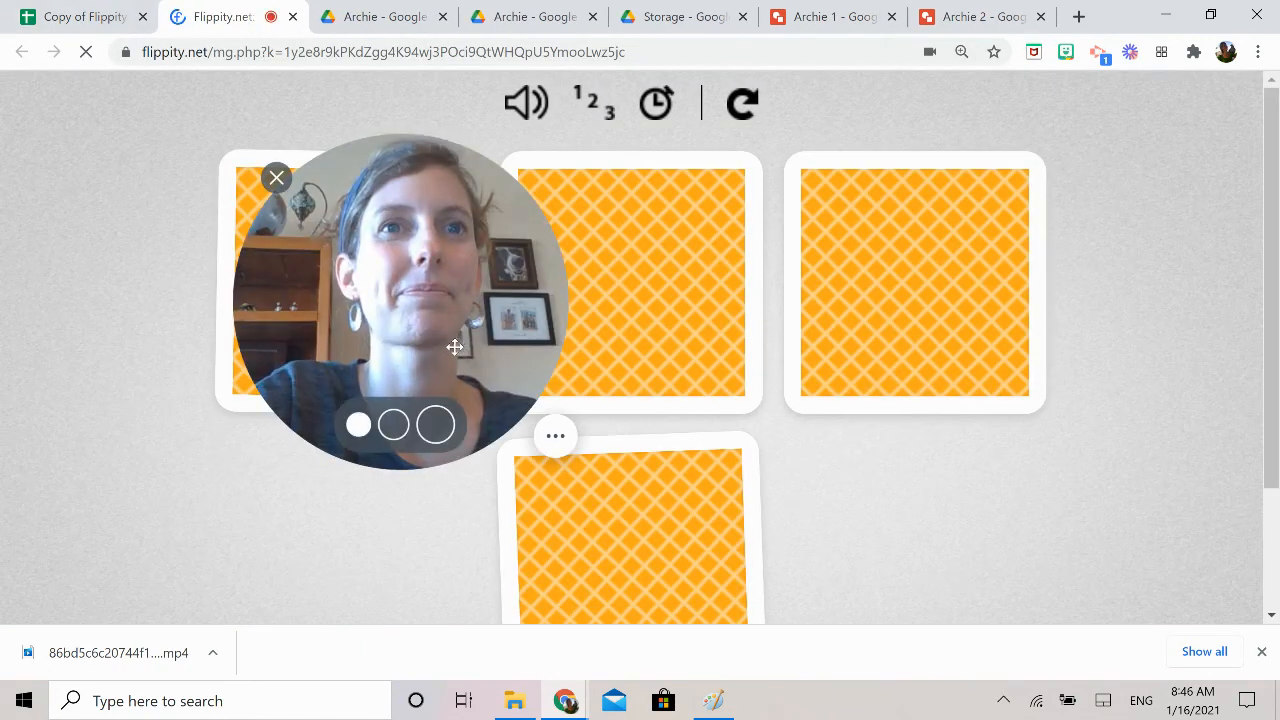
Test the game with the sound muted, turning cards until the snowy photo is paired with "Archie is cold because it is very snowy."
drag(457, 340, 164, 505)
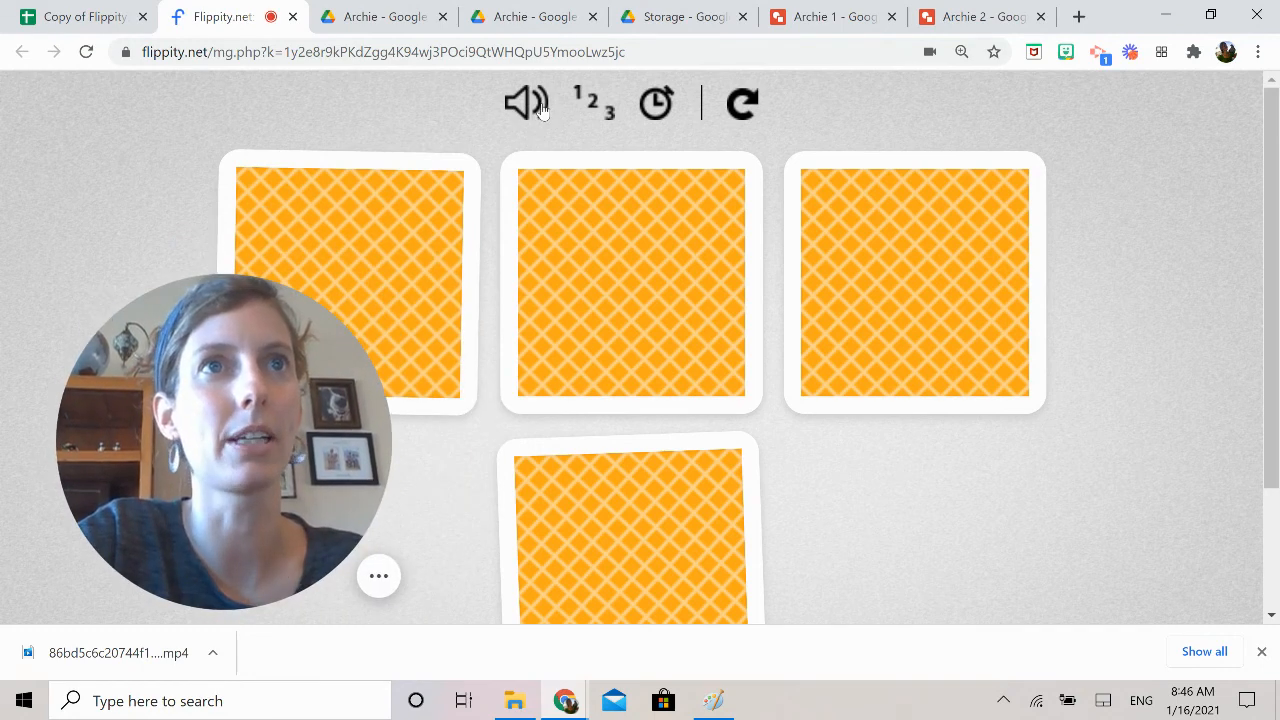
click(923, 277)
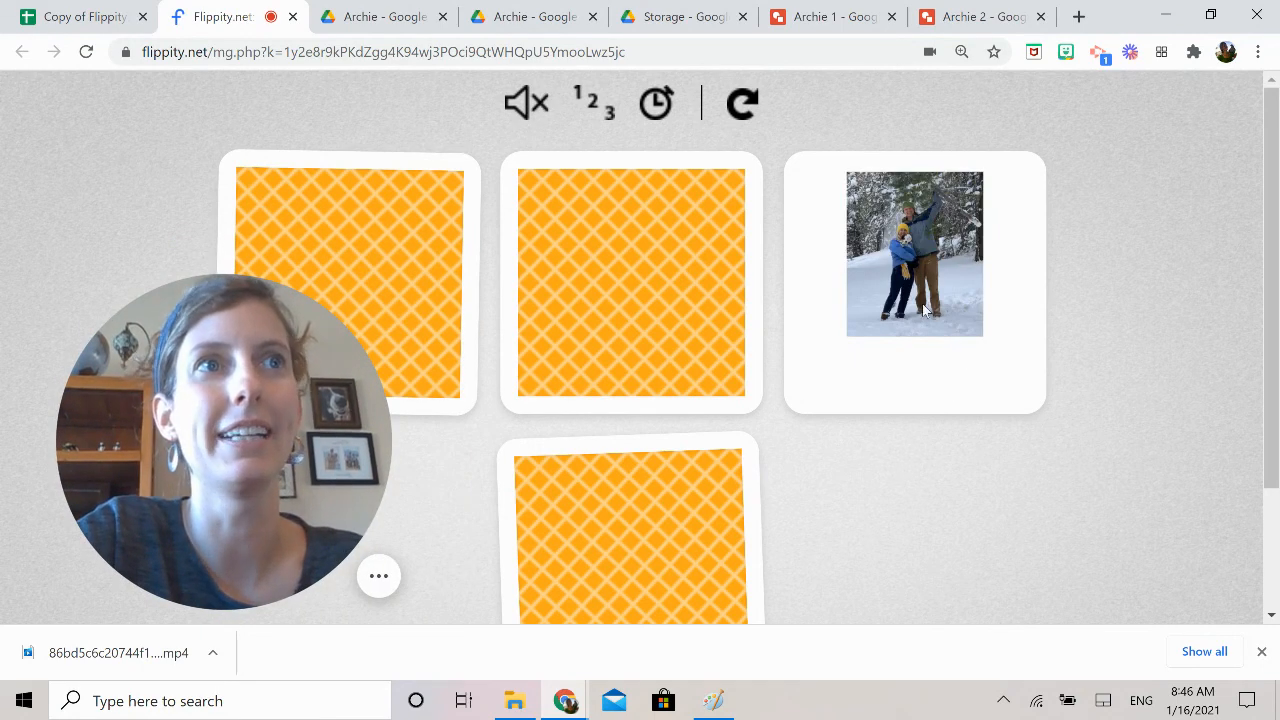
click(606, 246)
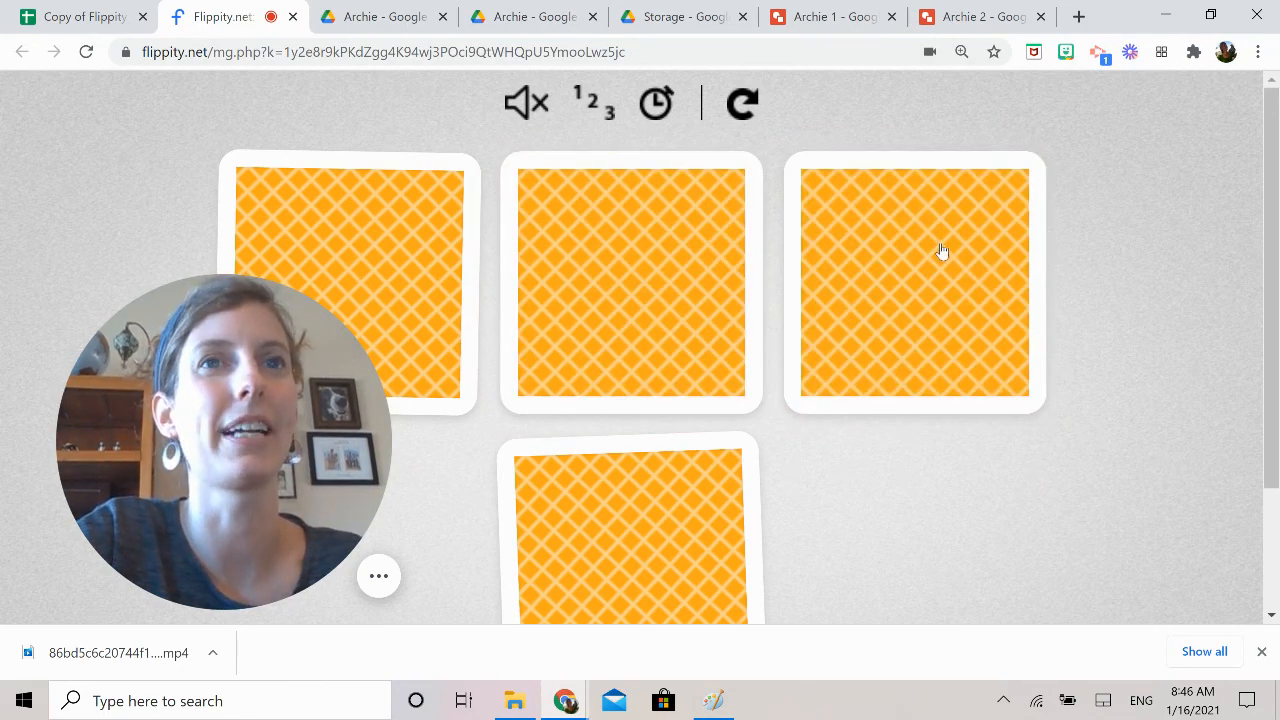
click(940, 251)
click(714, 492)
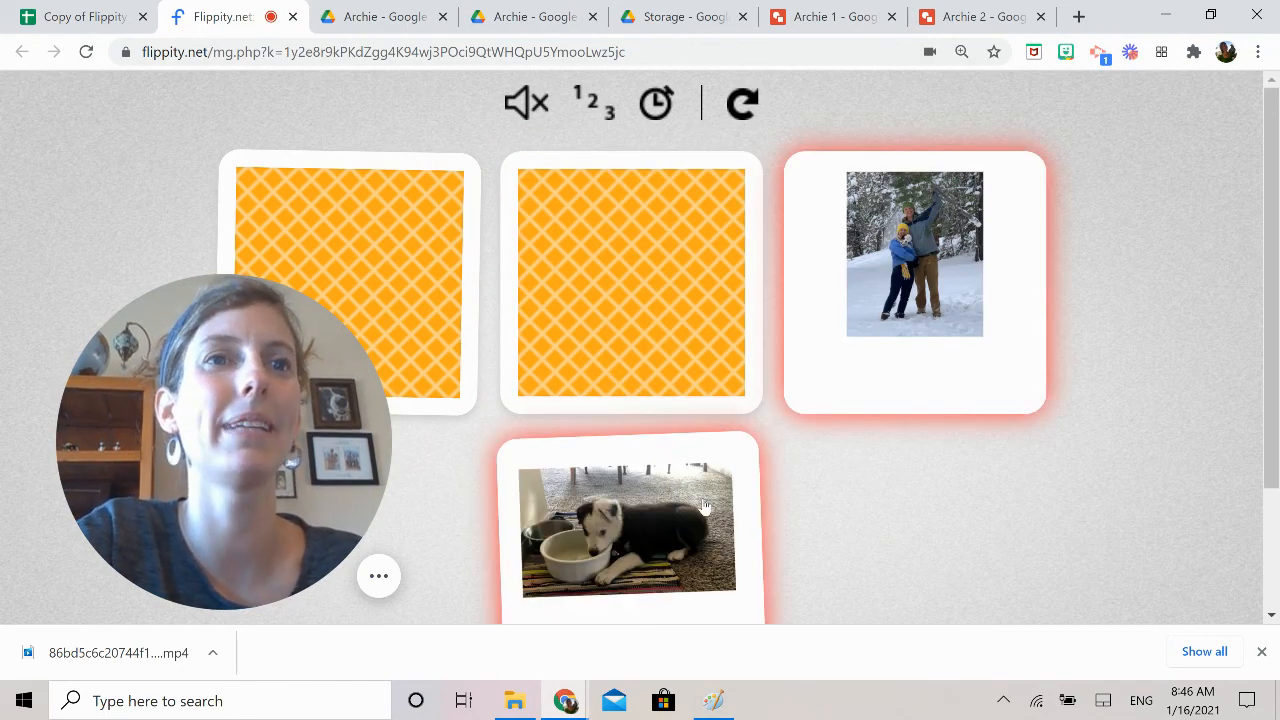
click(843, 312)
click(354, 180)
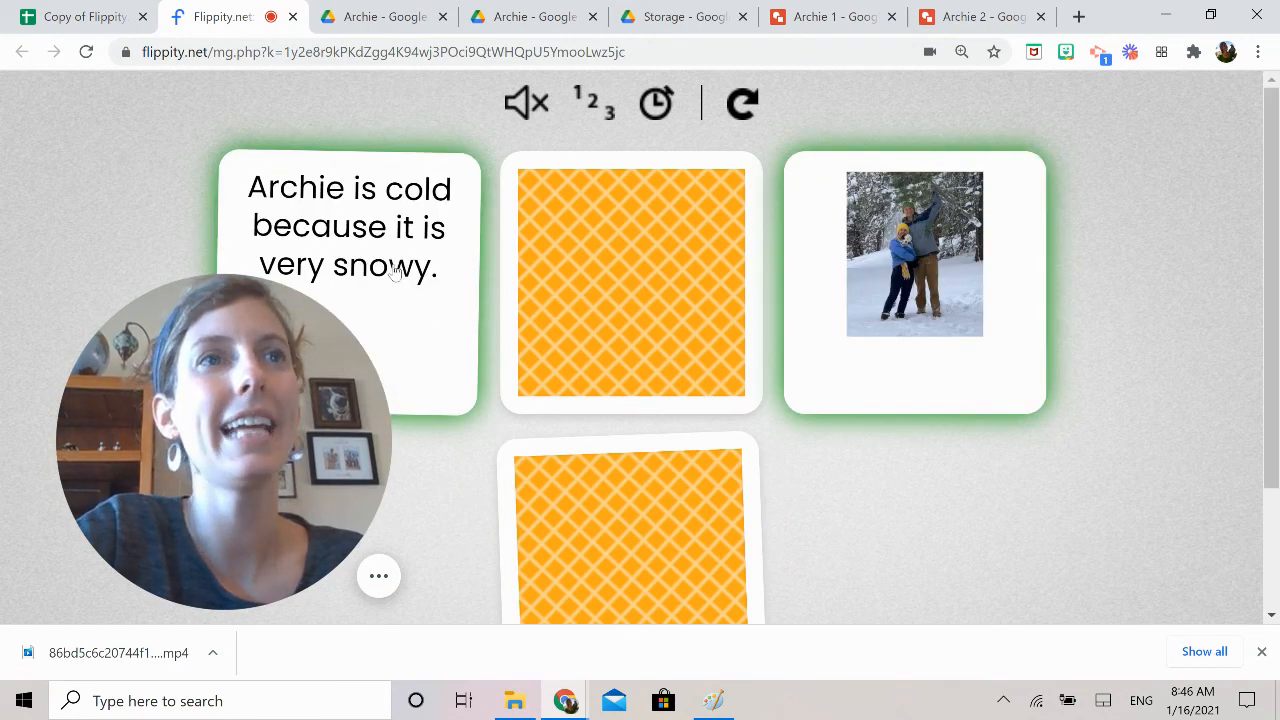